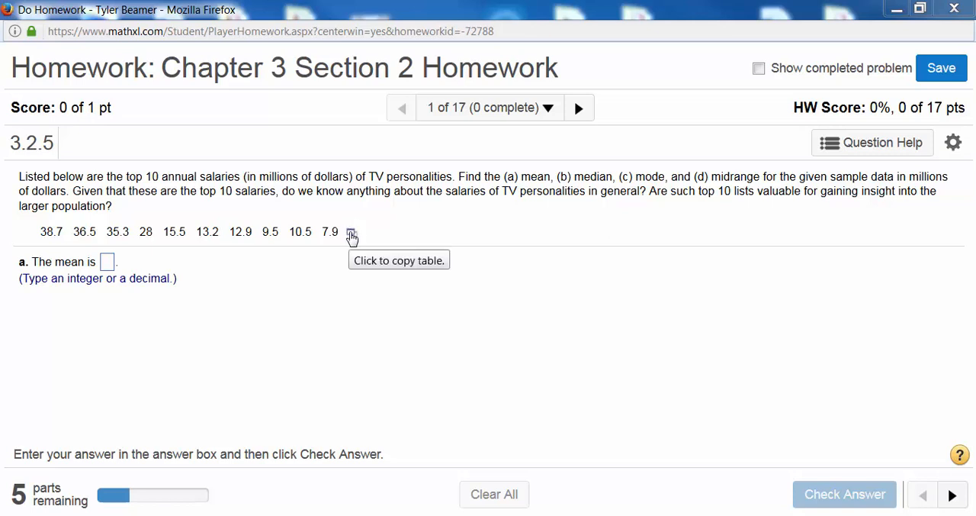
# Open the ten-salary data table from the homework question in Excel, maximize the workbook and enable editing
pyautogui.click(352, 236)
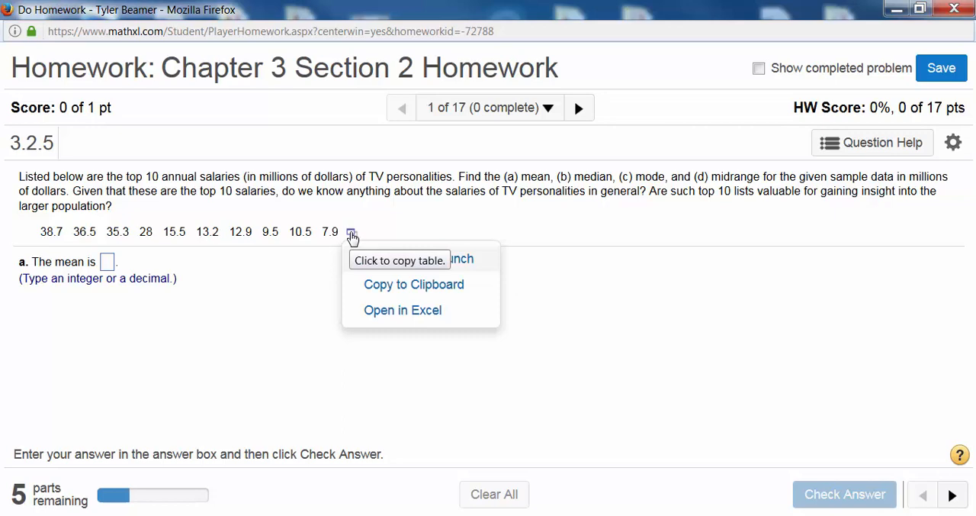
pyautogui.click(395, 311)
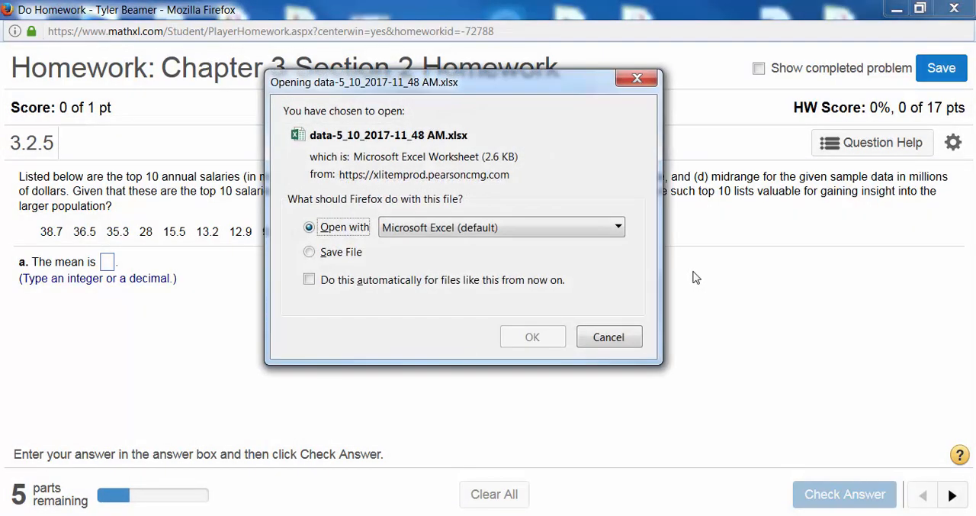
pyautogui.click(529, 336)
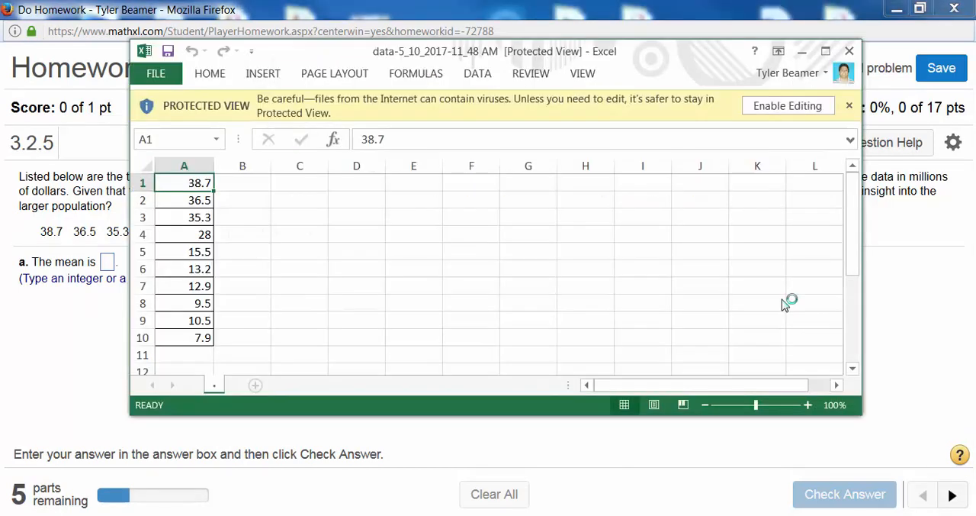
pyautogui.click(826, 51)
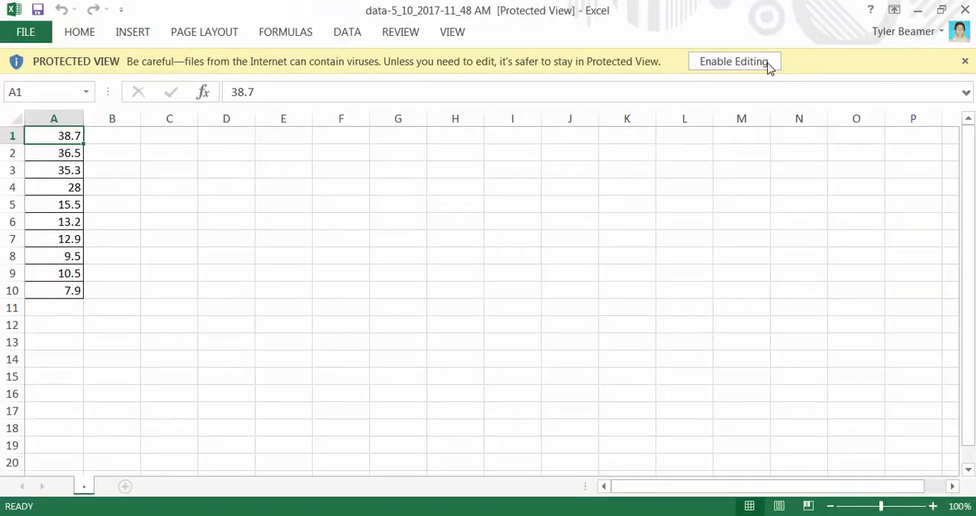
pyautogui.click(754, 61)
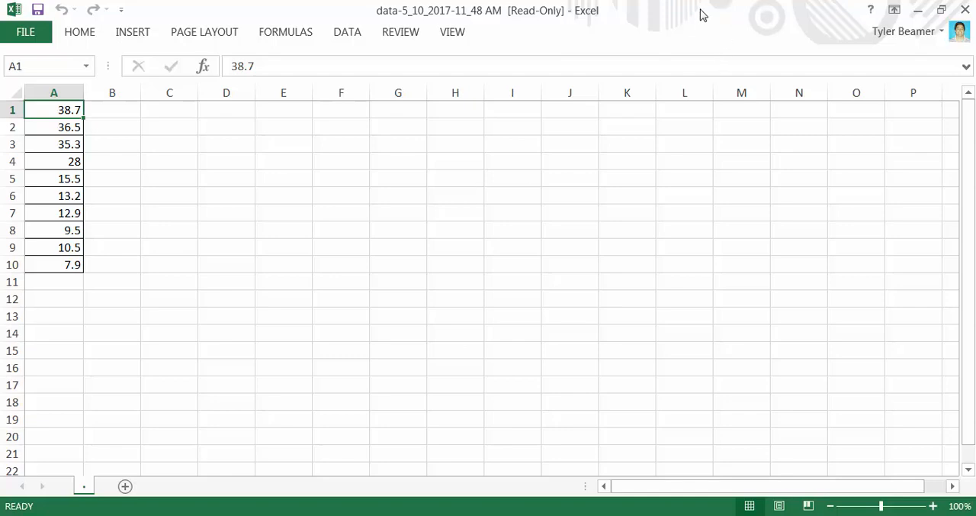
pyautogui.click(920, 14)
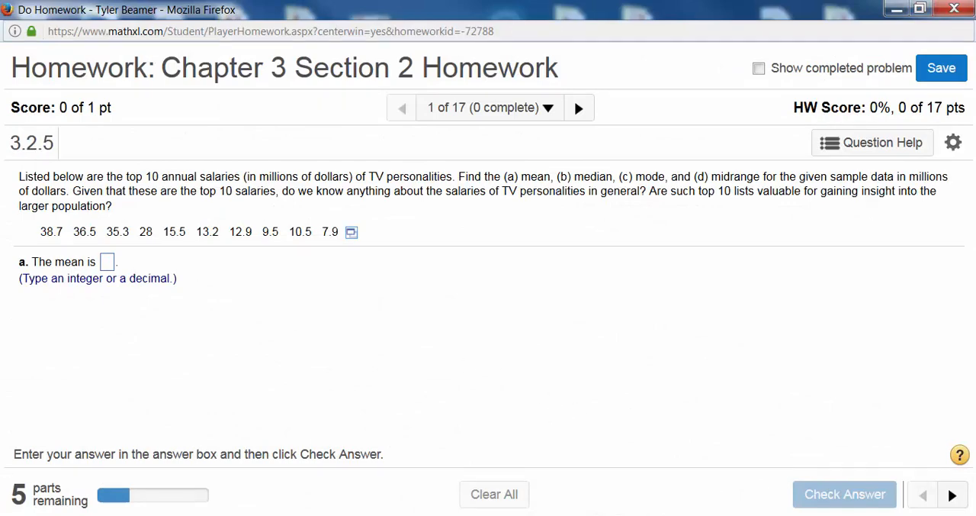
pyautogui.click(671, 515)
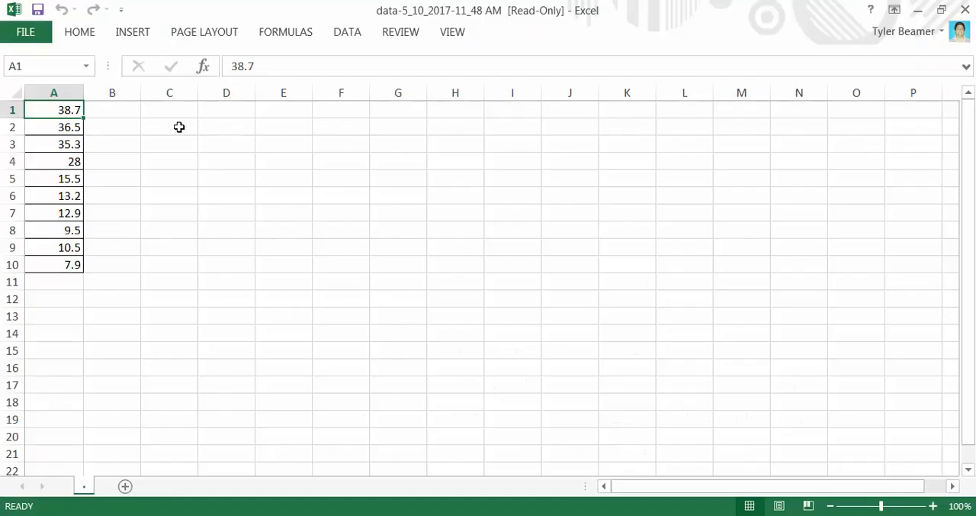
# Calculate the mean of the salaries in A1:A10 in cell C2 with the AVERAGE function
pyautogui.click(178, 126)
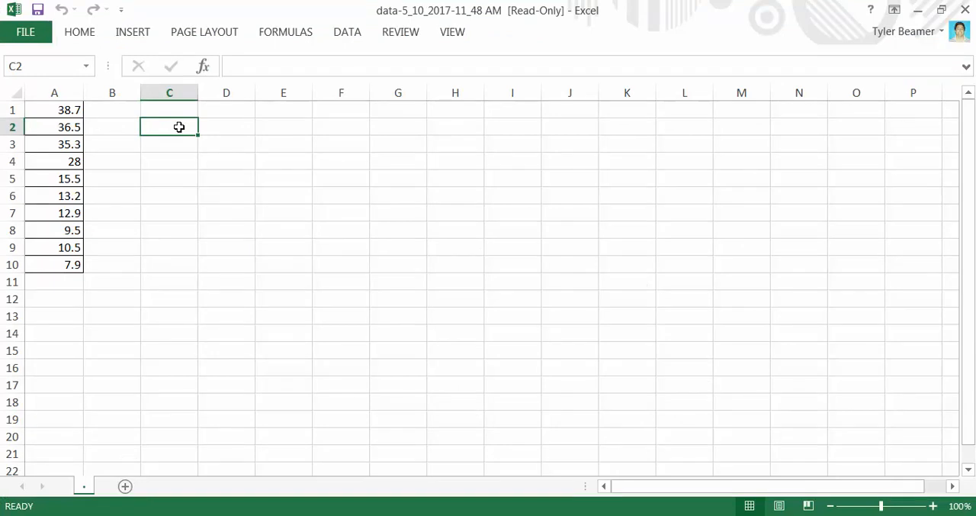
pyautogui.write('=')
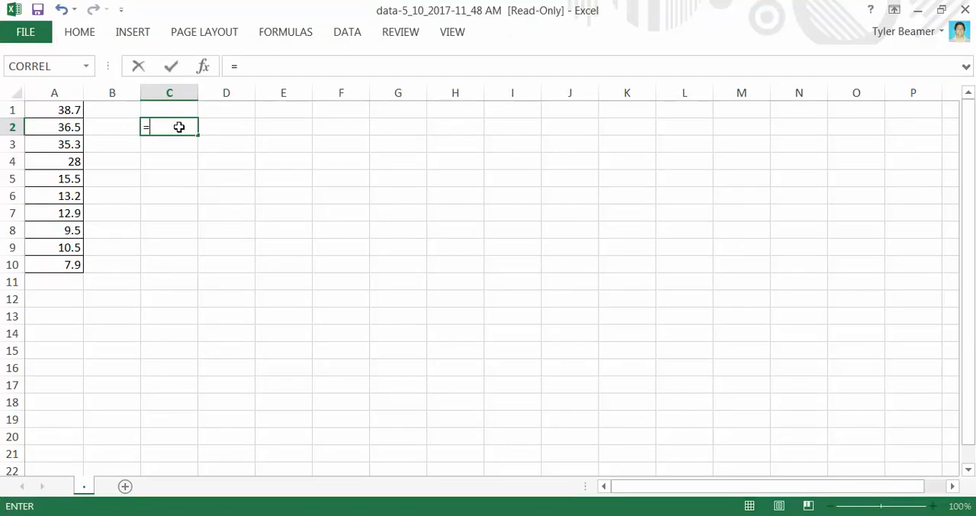
pyautogui.write('av')
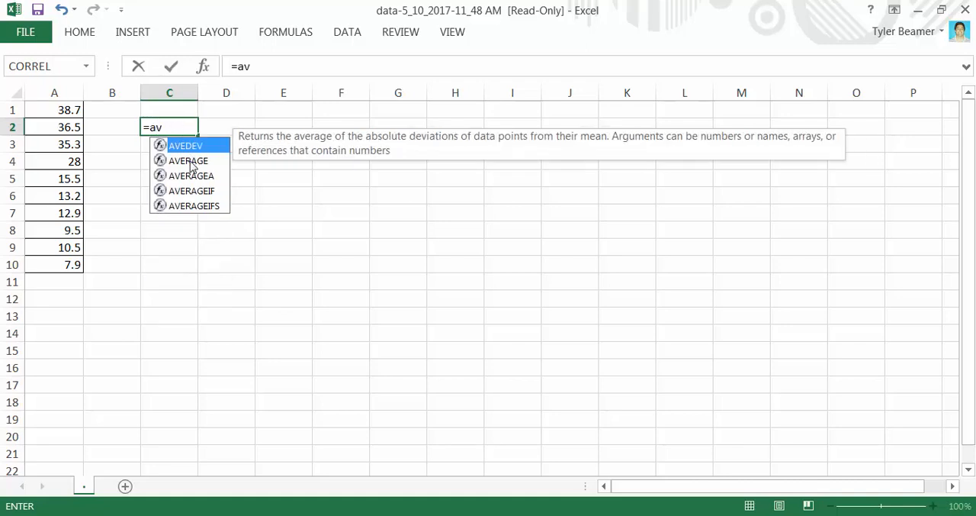
pyautogui.doubleClick(190, 162)
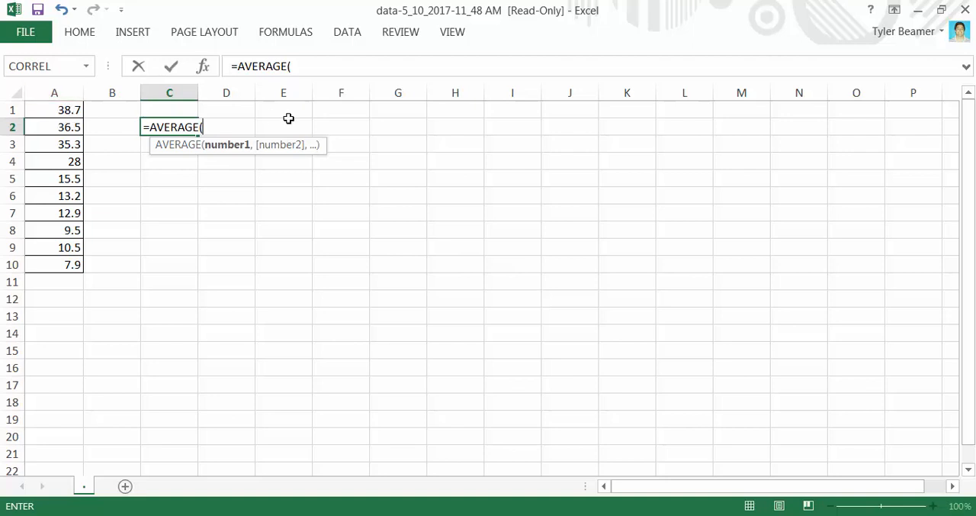
pyautogui.click(181, 174)
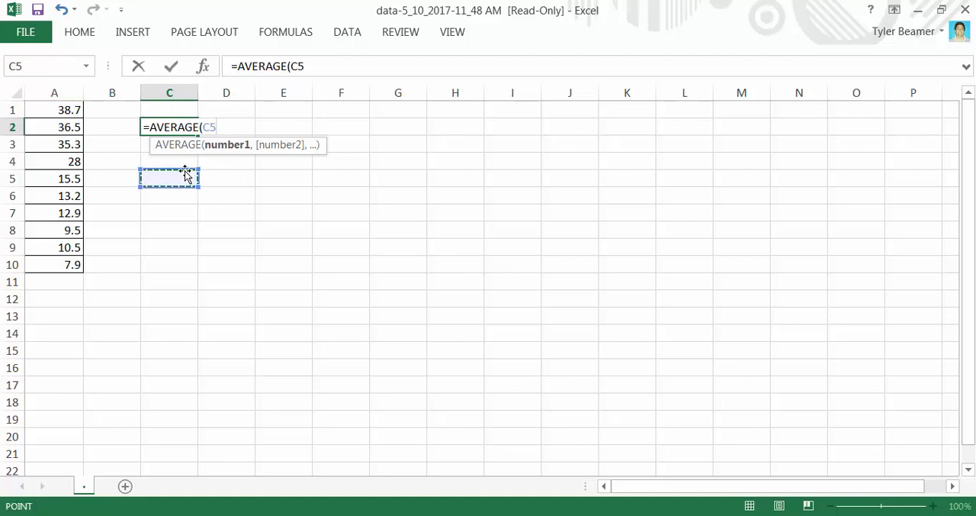
pyautogui.press('BackSpace')
pyautogui.press('BackSpace')
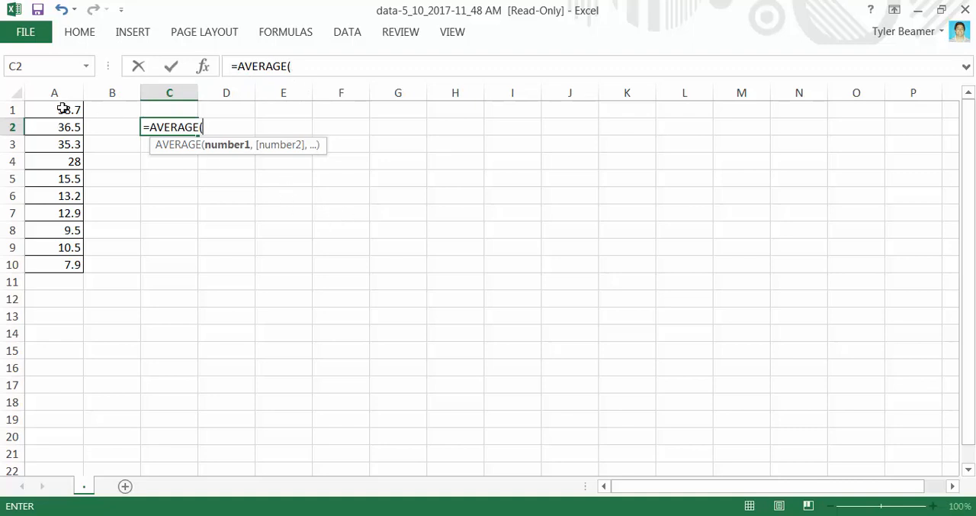
pyautogui.moveTo(63, 108); pyautogui.dragTo(58, 270)
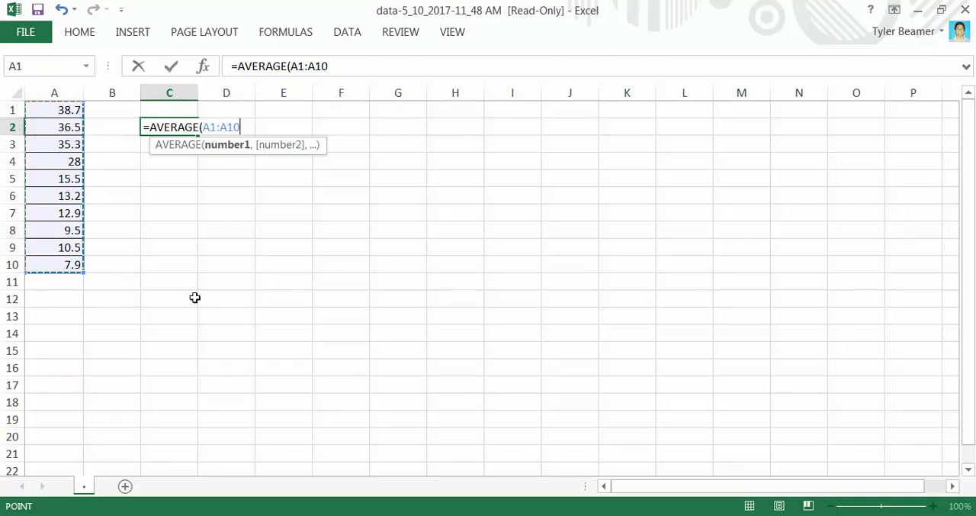
pyautogui.write(')')
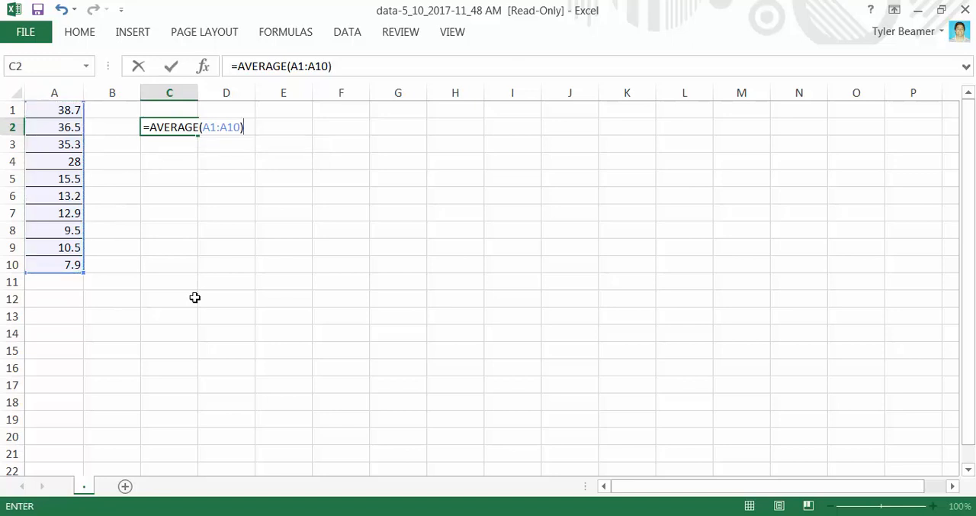
pyautogui.press('Return')
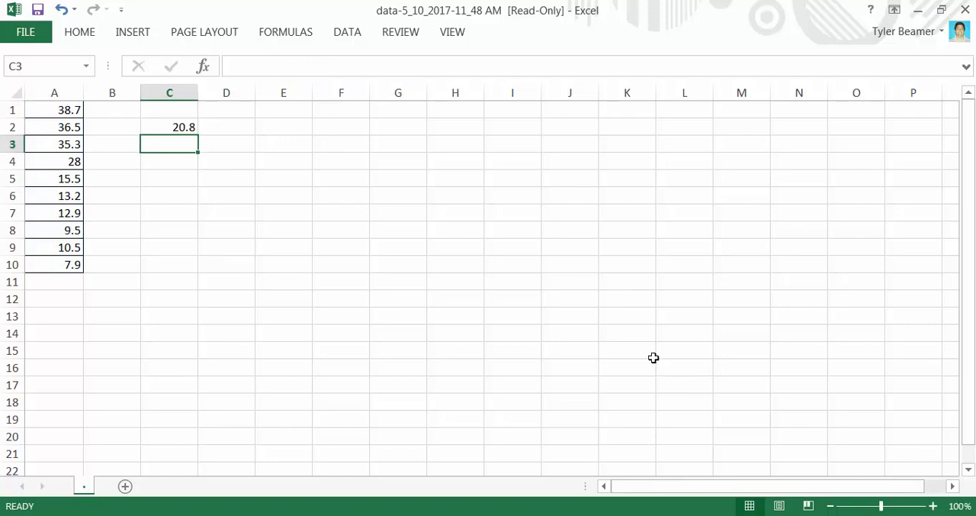
pyautogui.keyDown('ctrl'); pyautogui.scroll(5, 654, 358); pyautogui.keyUp('ctrl')
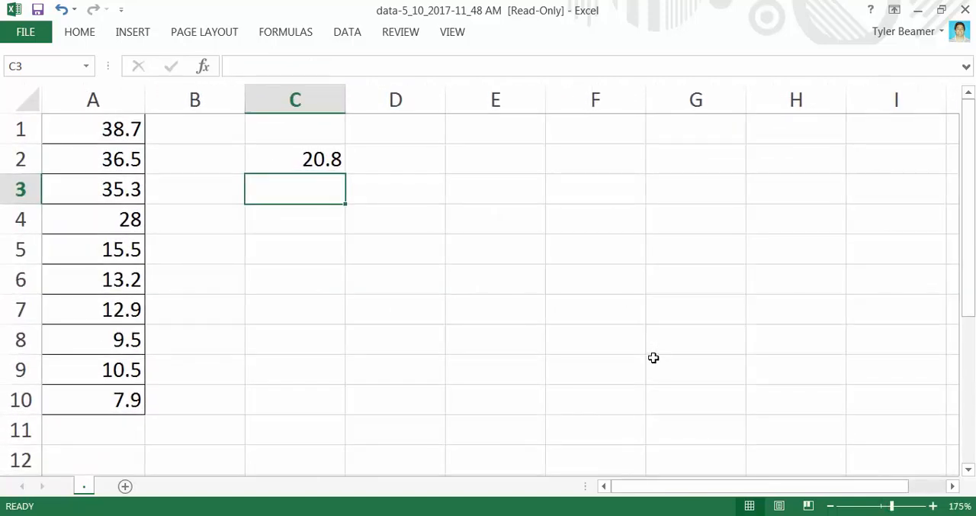
pyautogui.click(293, 160)
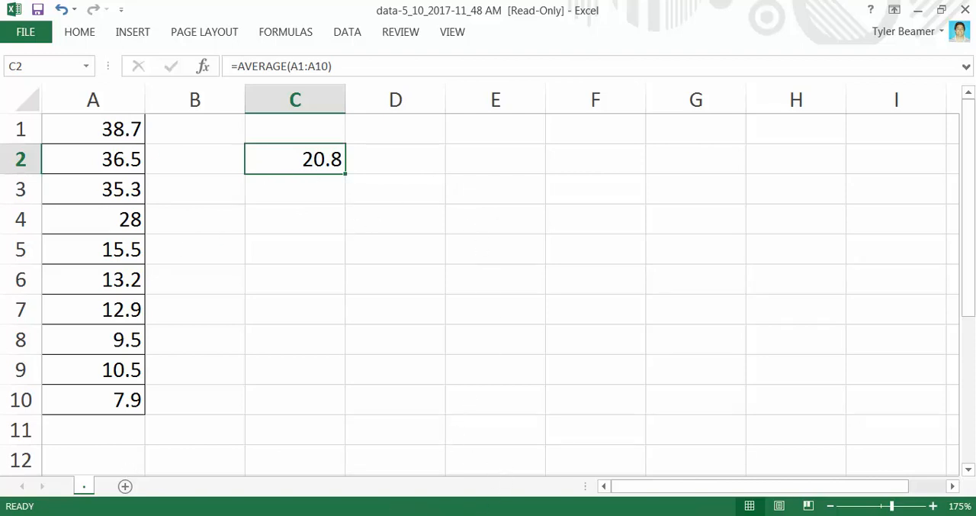
# Switch to the MathXL homework in Firefox, answer part a with a mean of 20.8 and check the answer
pyautogui.click(447, 457)
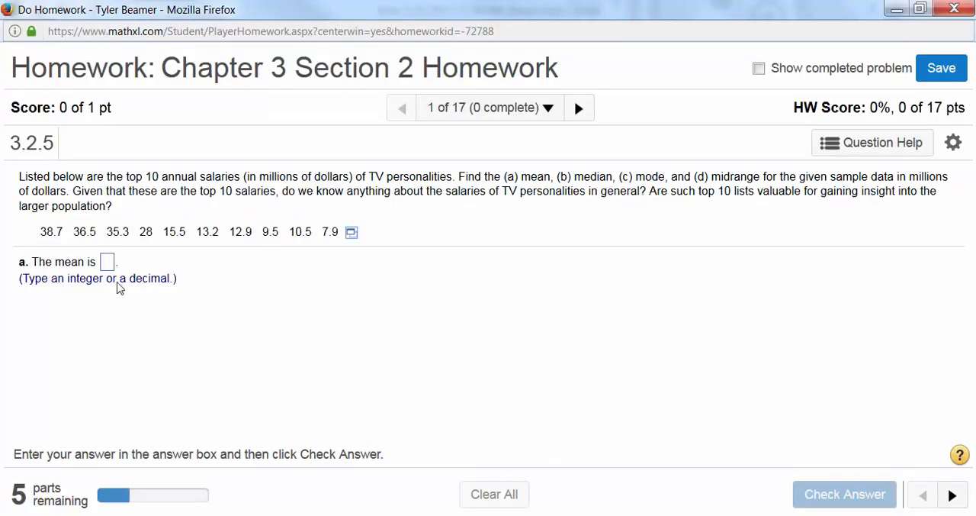
pyautogui.click(572, 515)
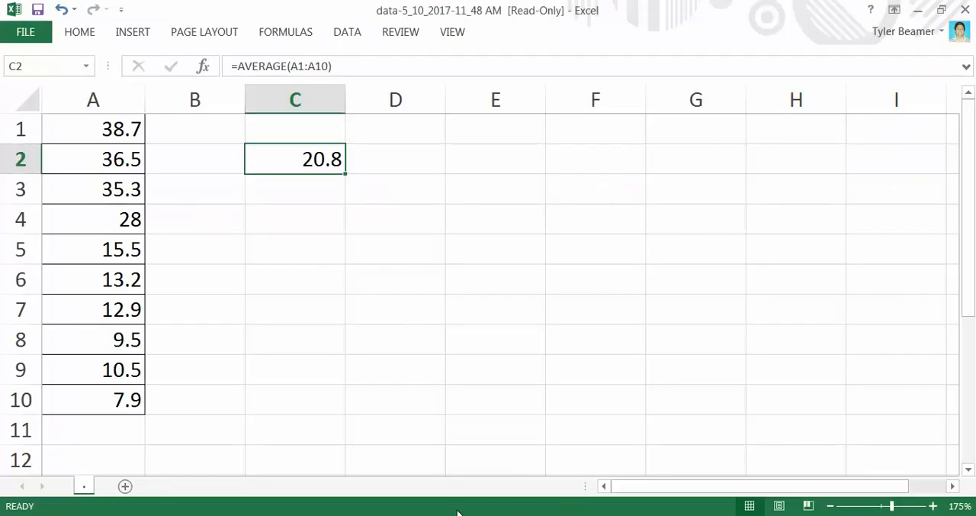
pyautogui.moveTo(387, 483)
pyautogui.click(434, 460)
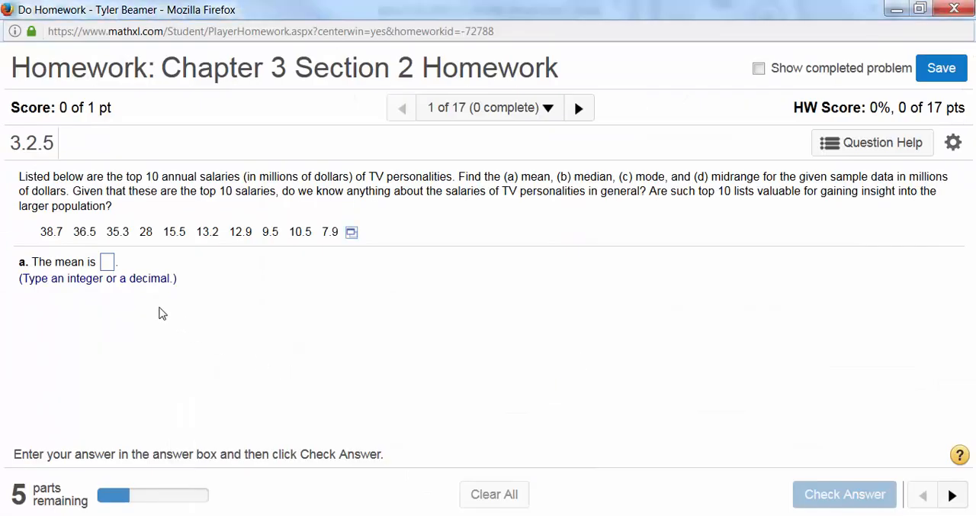
pyautogui.click(109, 264)
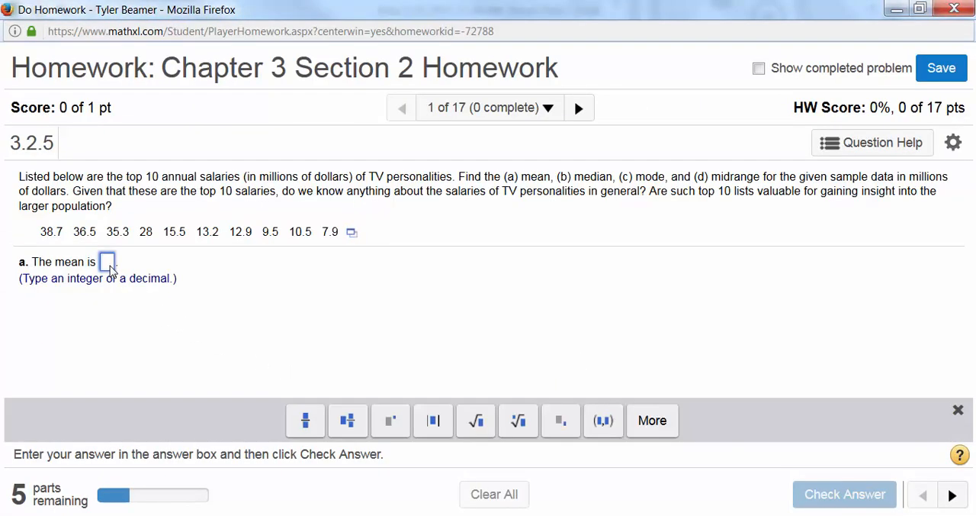
pyautogui.write('20.8')
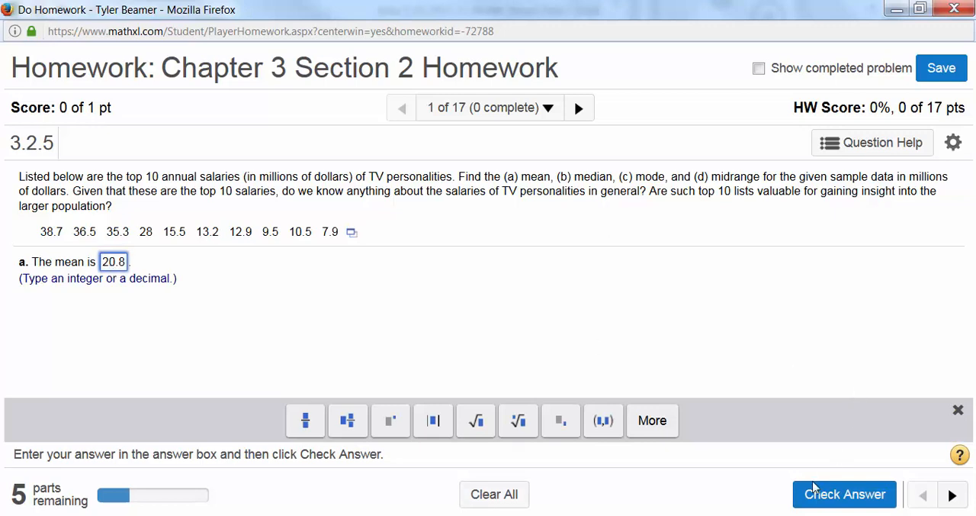
pyautogui.click(827, 501)
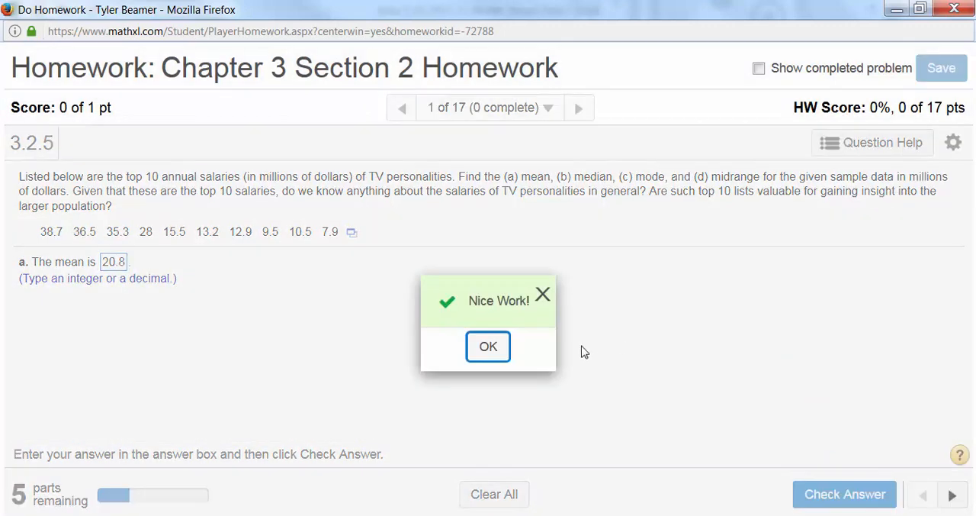
pyautogui.click(491, 348)
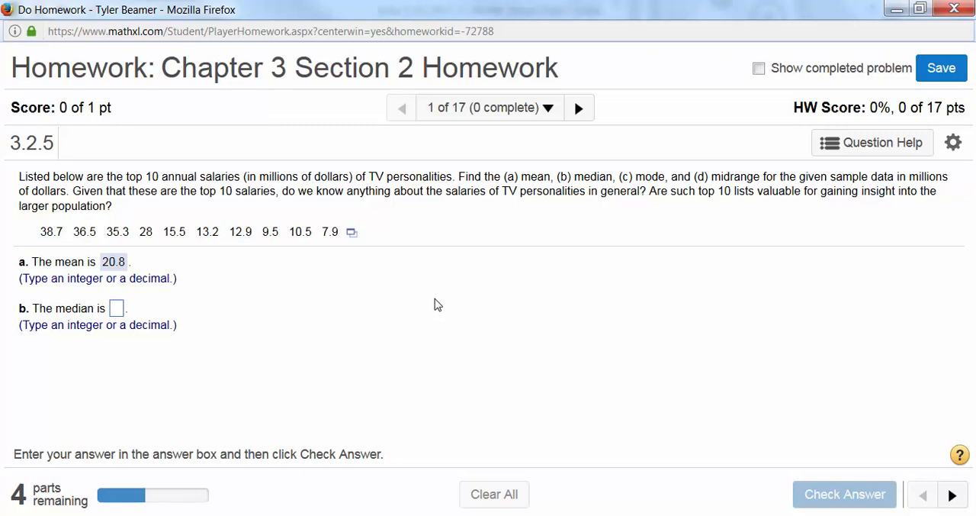
# Switch to the Excel workbook and calculate the median of A1:A10 in cell C3 with the MEDIAN function
pyautogui.moveTo(598, 510)
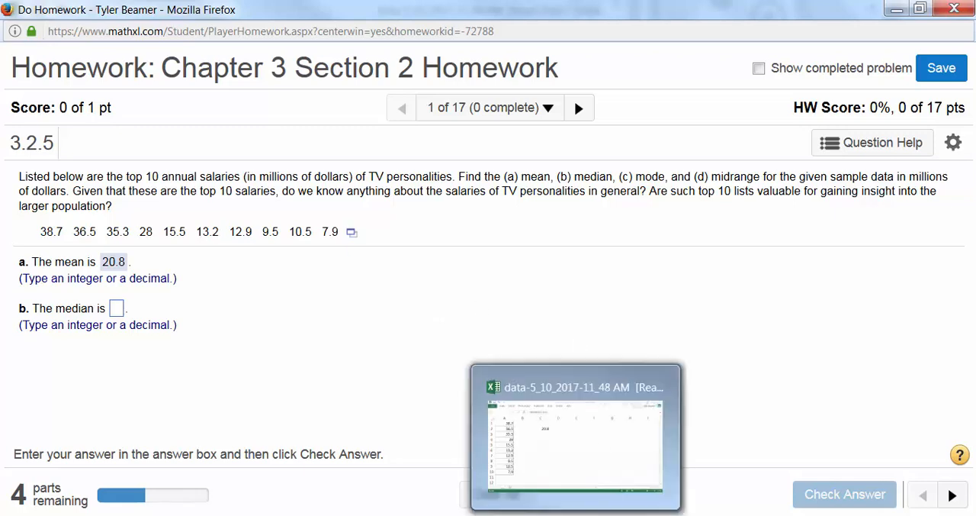
pyautogui.click(579, 412)
pyautogui.click(333, 194)
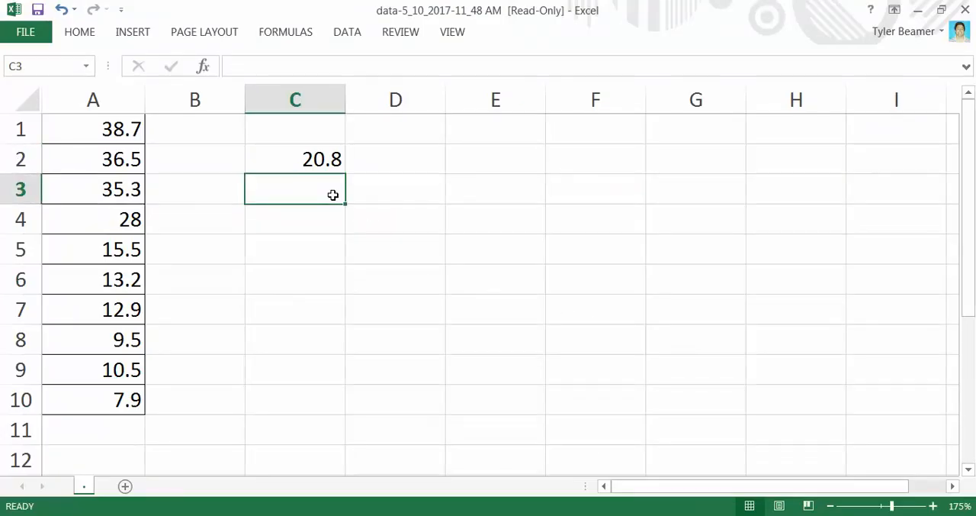
pyautogui.write('=')
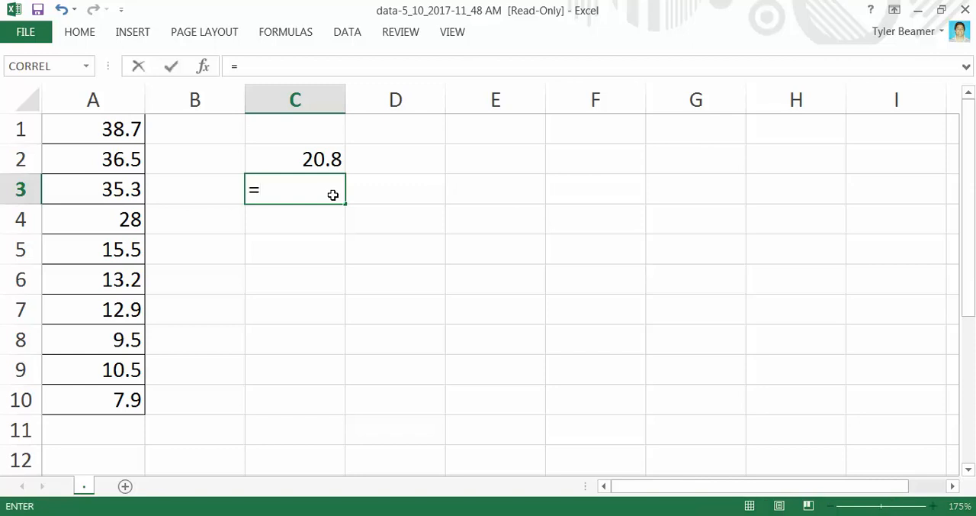
pyautogui.write('me')
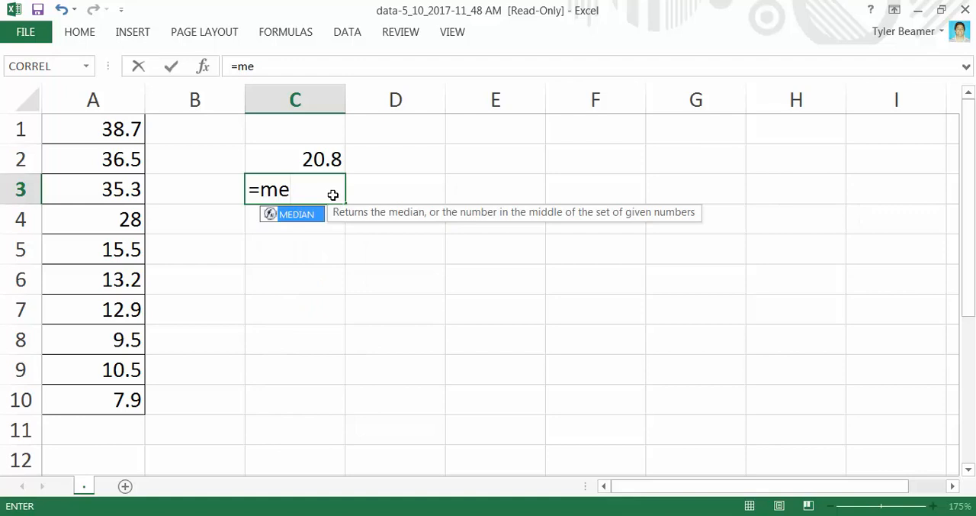
pyautogui.doubleClick(303, 219)
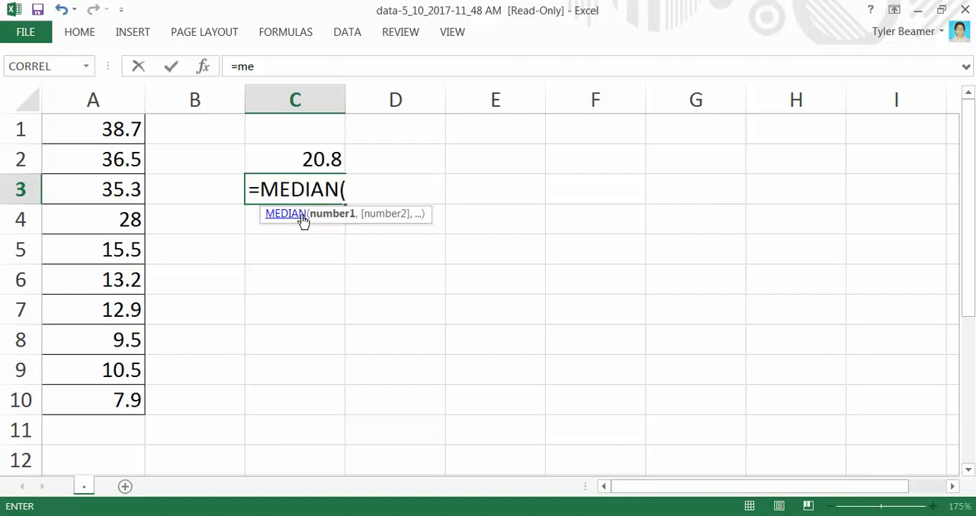
pyautogui.click(108, 128)
pyautogui.moveTo(105, 160); pyautogui.dragTo(86, 407)
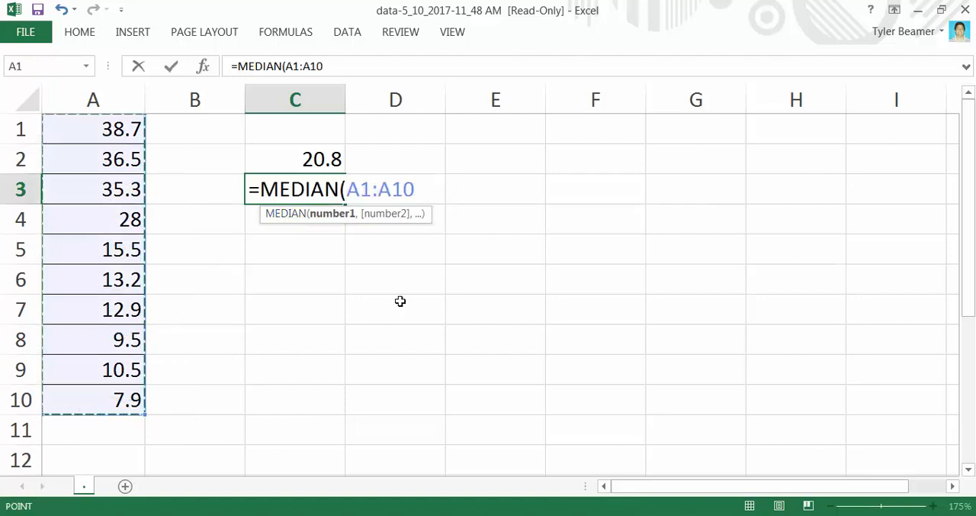
pyautogui.write(')')
pyautogui.press('Return')
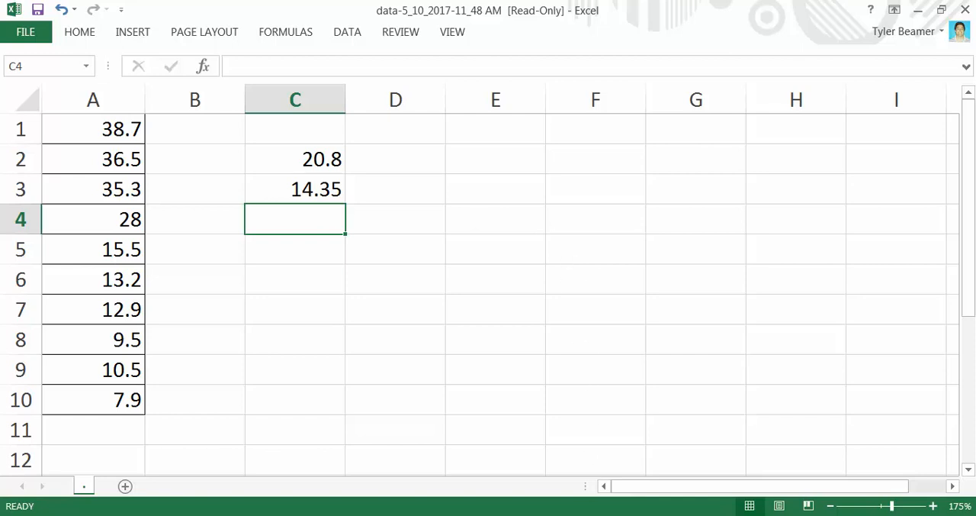
# Switch to the MathXL homework in Firefox, answer part b with a median of 14.35 and check the answer
pyautogui.click(483, 454)
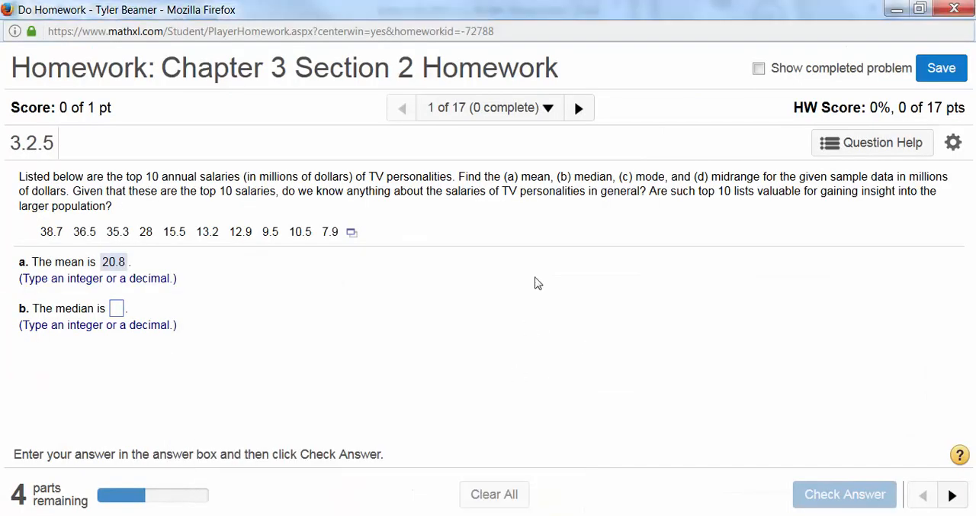
pyautogui.click(117, 308)
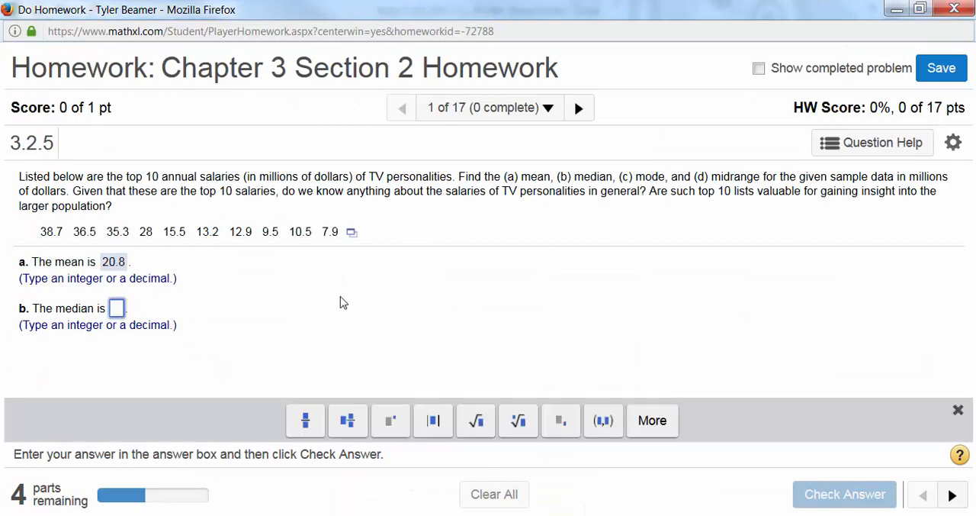
pyautogui.write('14.35')
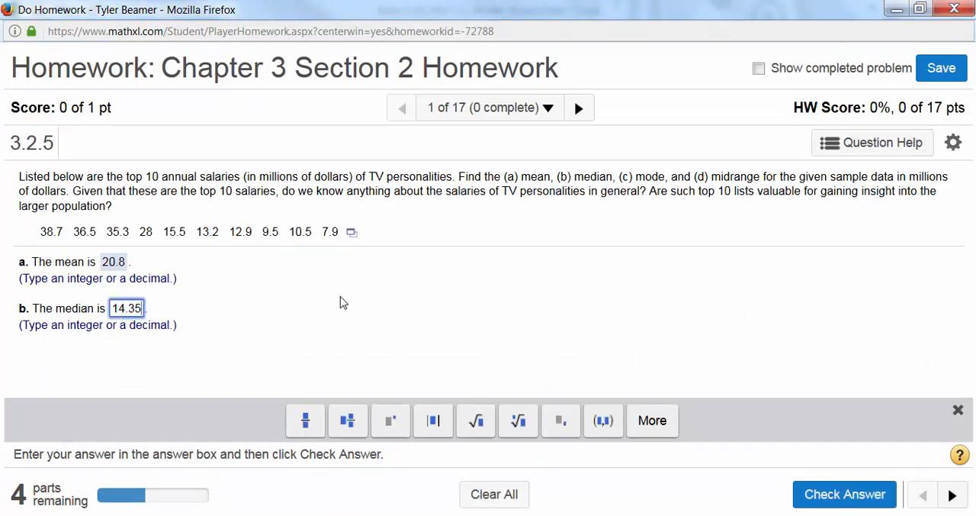
pyautogui.press('Return')
pyautogui.click(485, 343)
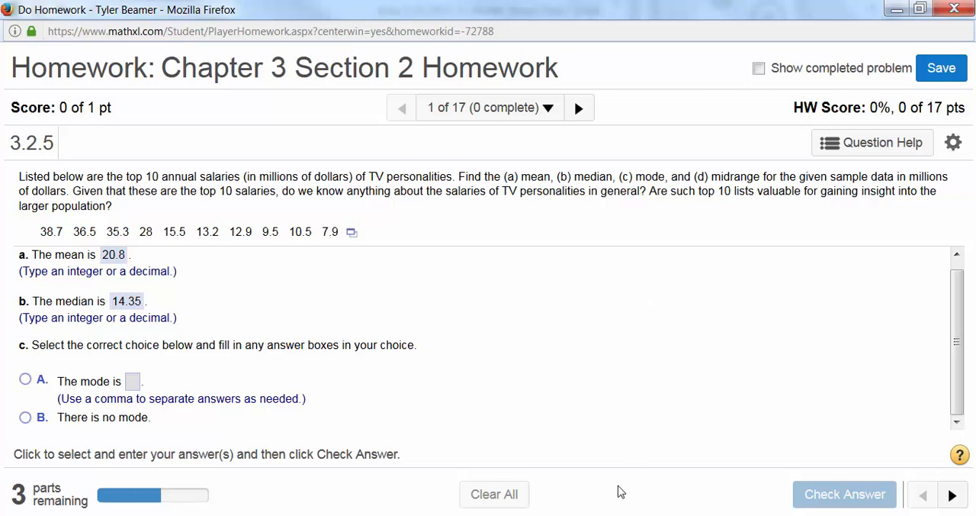
# Switch to the Excel workbook and sort the salaries in A1:A10 from smallest to largest
pyautogui.click(576, 446)
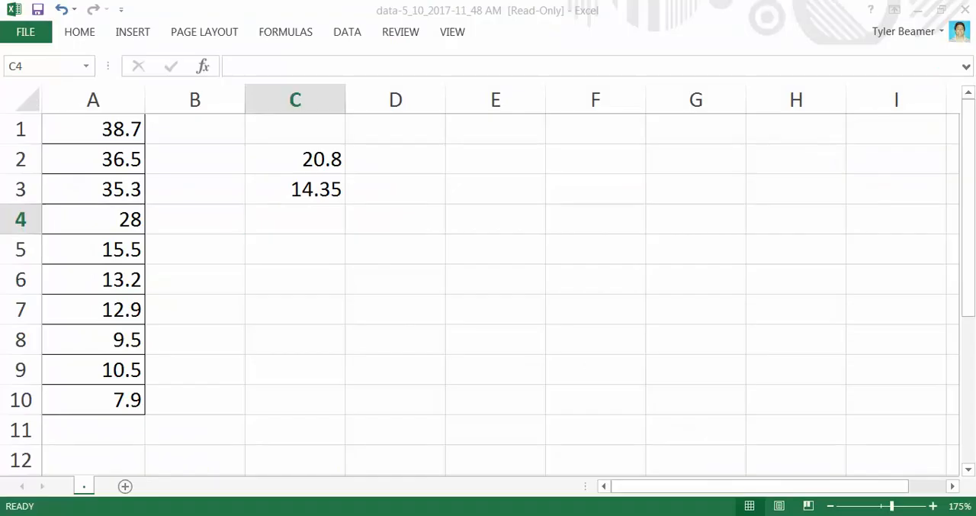
pyautogui.click(505, 160)
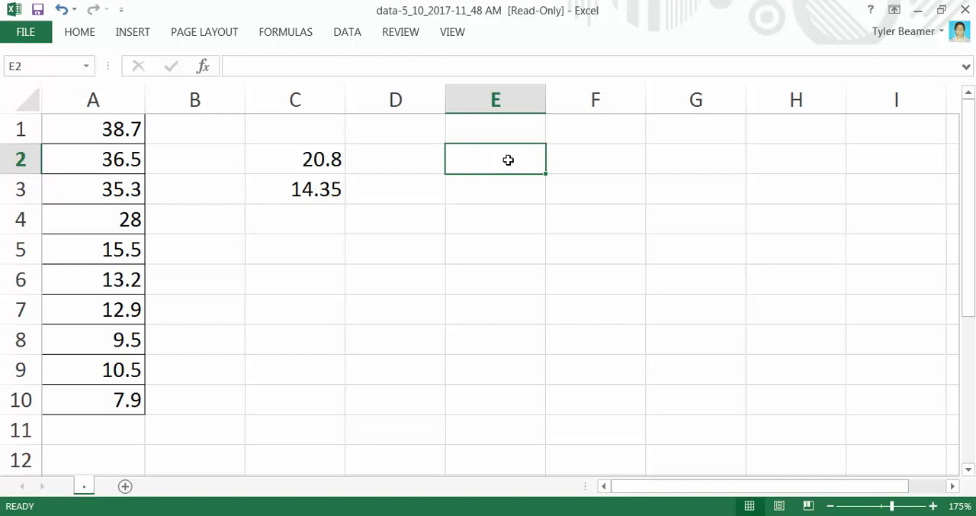
pyautogui.moveTo(111, 130); pyautogui.dragTo(105, 400)
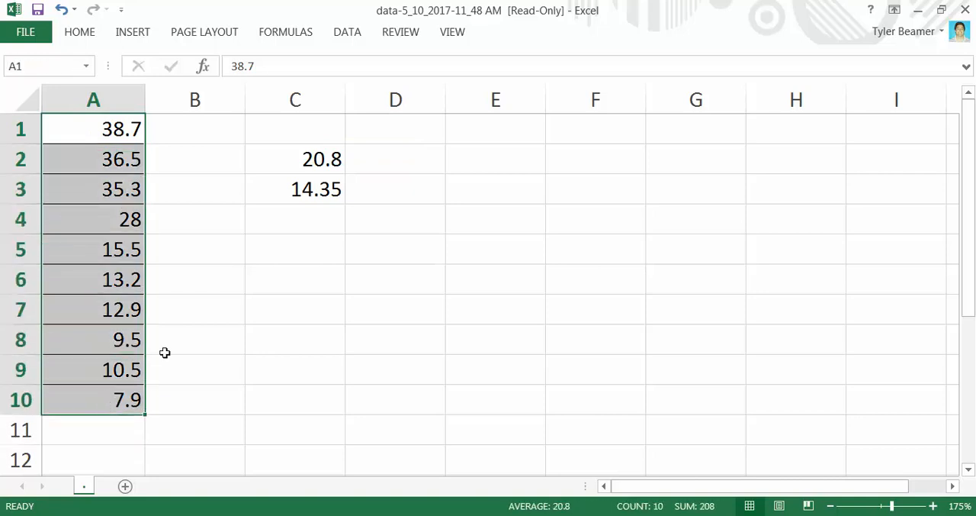
pyautogui.click(347, 32)
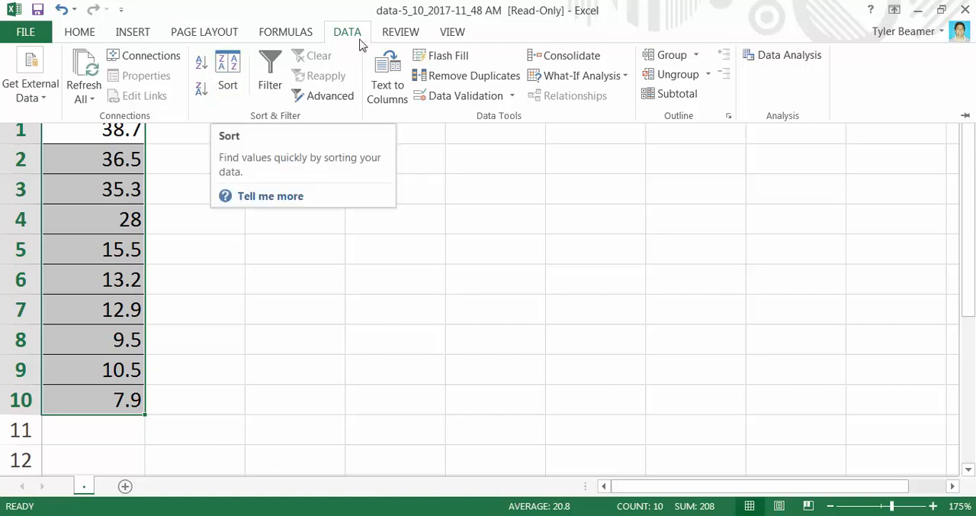
pyautogui.click(205, 67)
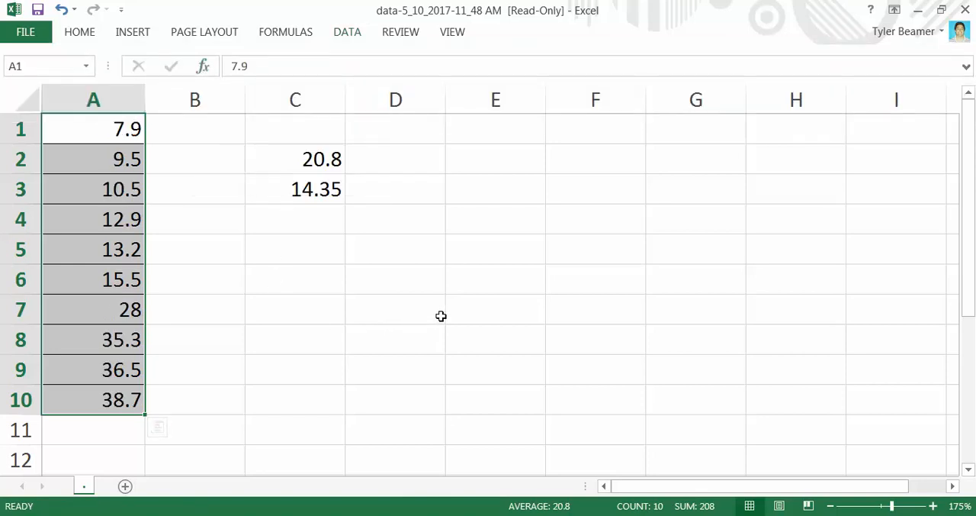
pyautogui.click(468, 309)
pyautogui.click(510, 165)
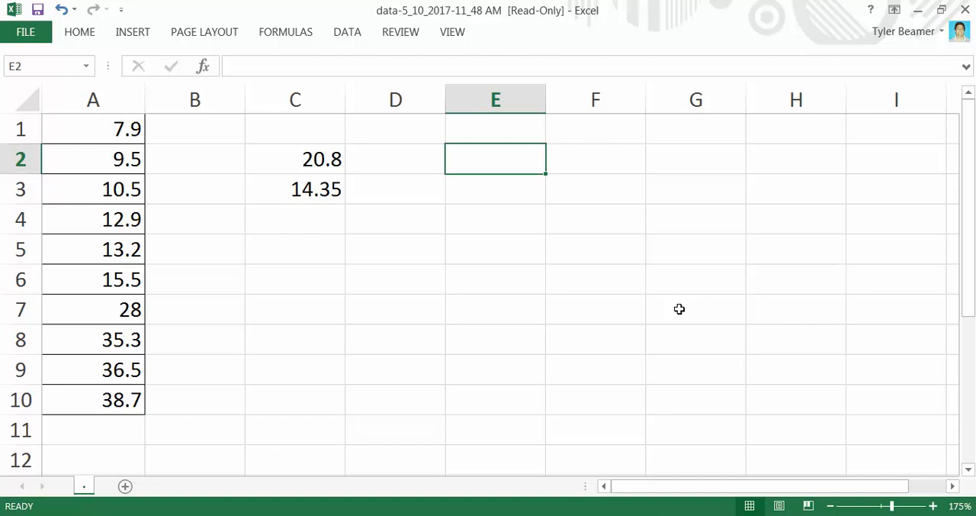
# Switch to the MathXL homework in Firefox, choose "There is no mode" for part c and check the answer
pyautogui.click(473, 453)
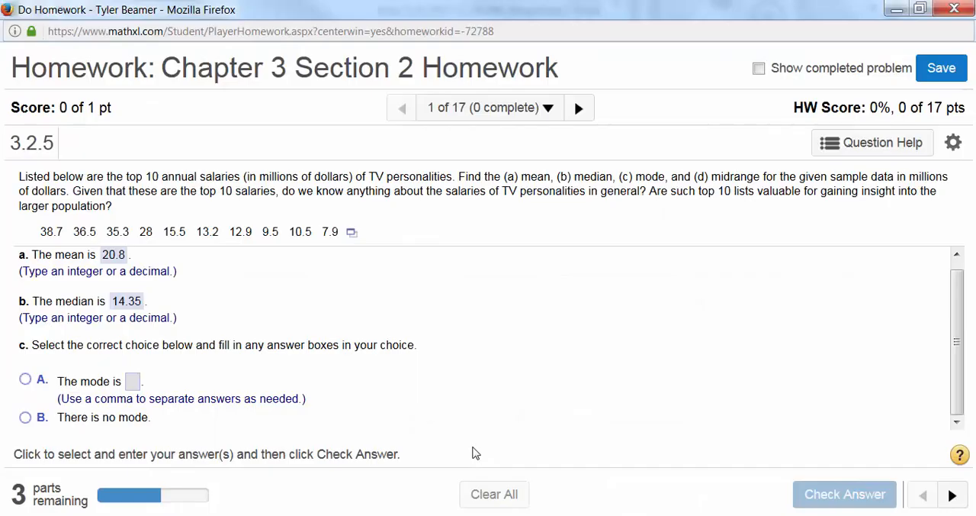
pyautogui.click(25, 418)
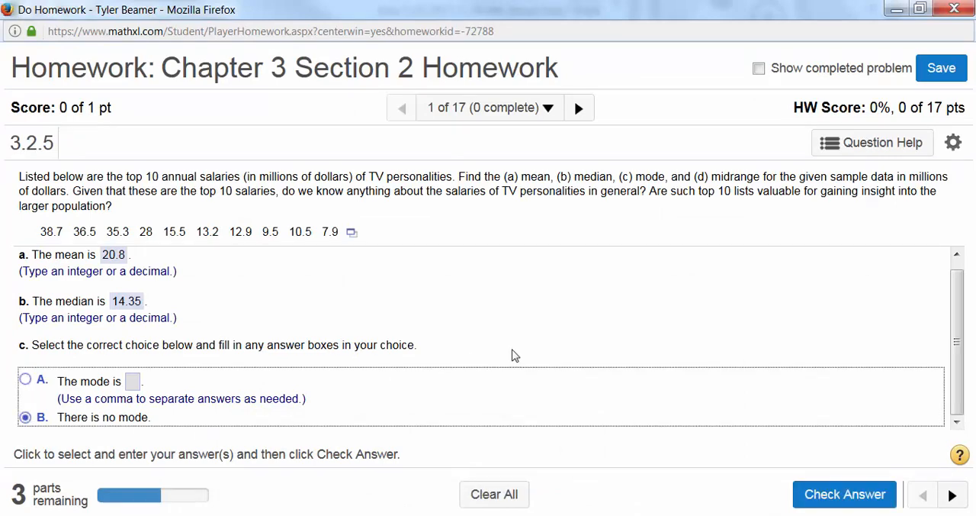
pyautogui.click(839, 492)
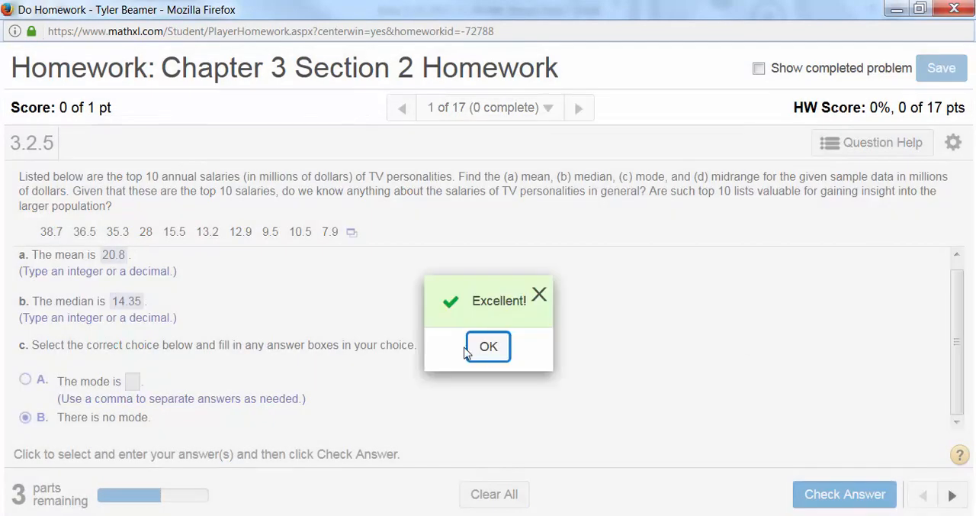
pyautogui.click(487, 348)
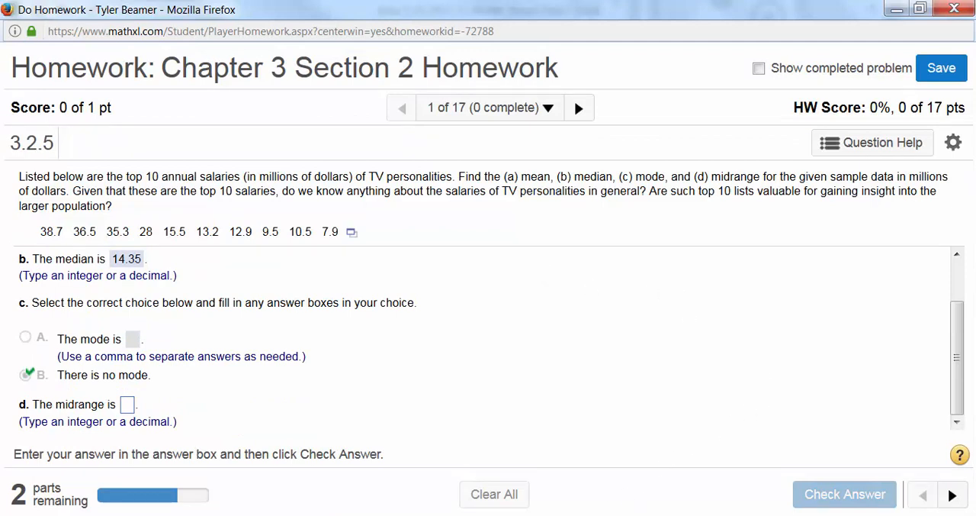
# Switch to the Excel workbook and calculate the mode of A1:A10 in cell C4 with the MODE.MULT function
pyautogui.hotkey('alt', 'Tab')
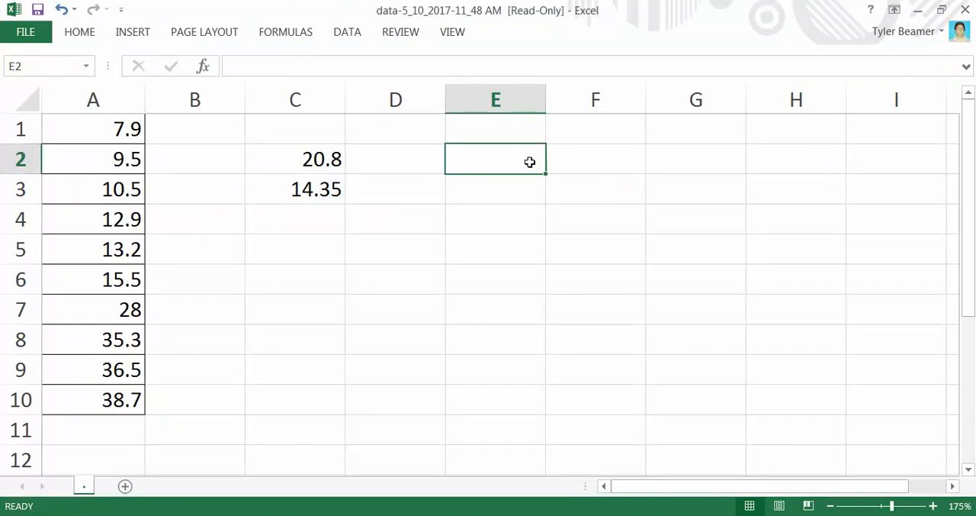
pyautogui.click(322, 225)
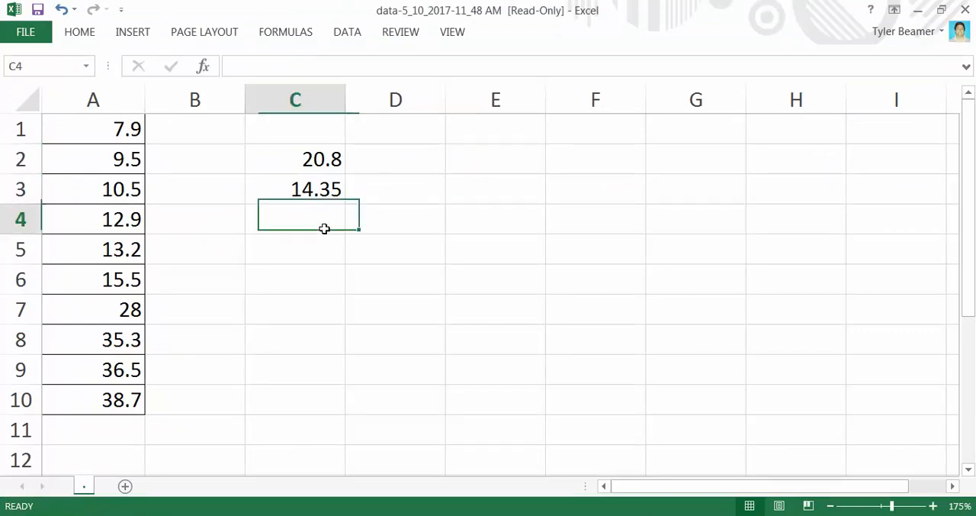
pyautogui.write('=mo')
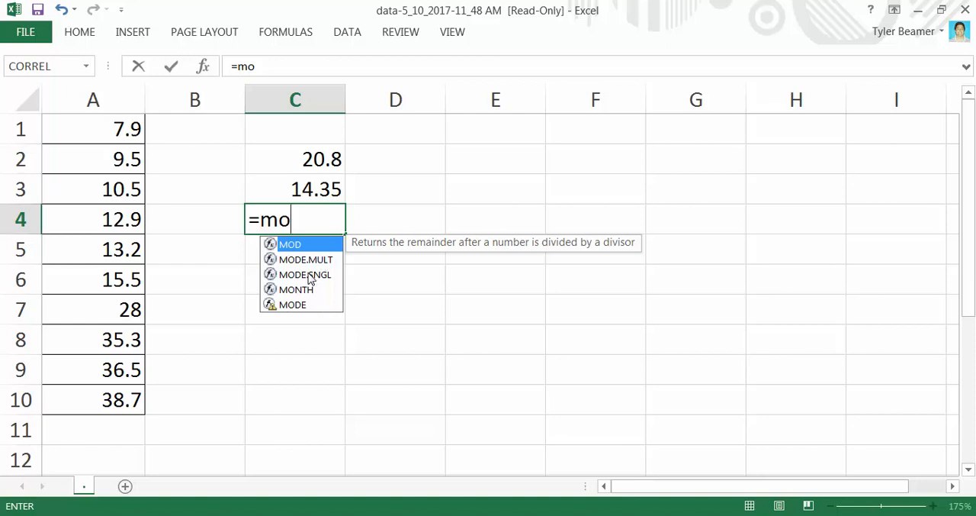
pyautogui.click(317, 262)
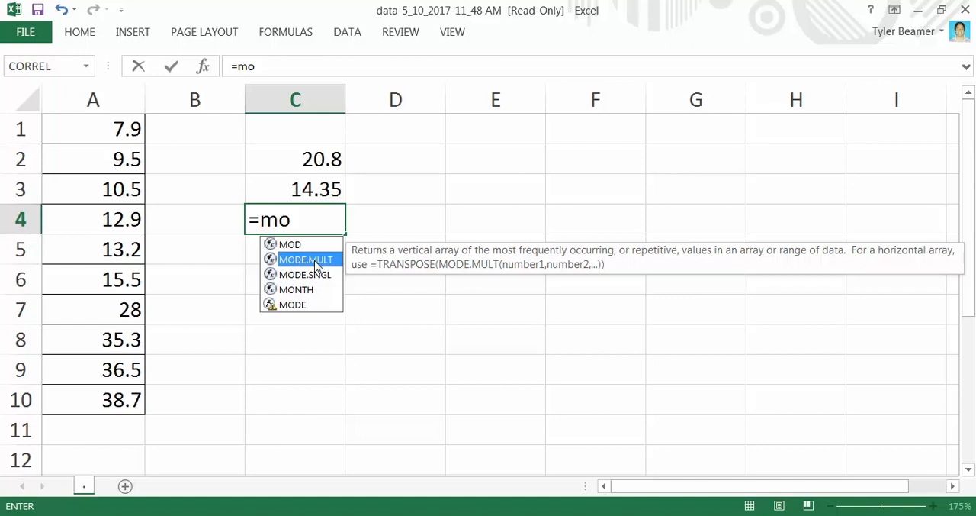
pyautogui.doubleClick(318, 261)
pyautogui.moveTo(114, 126); pyautogui.dragTo(116, 395)
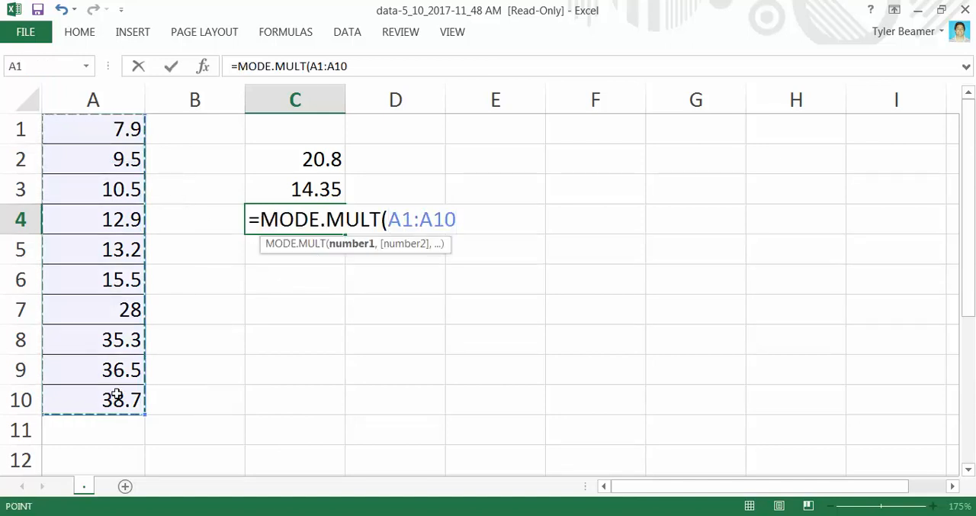
pyautogui.press('Return')
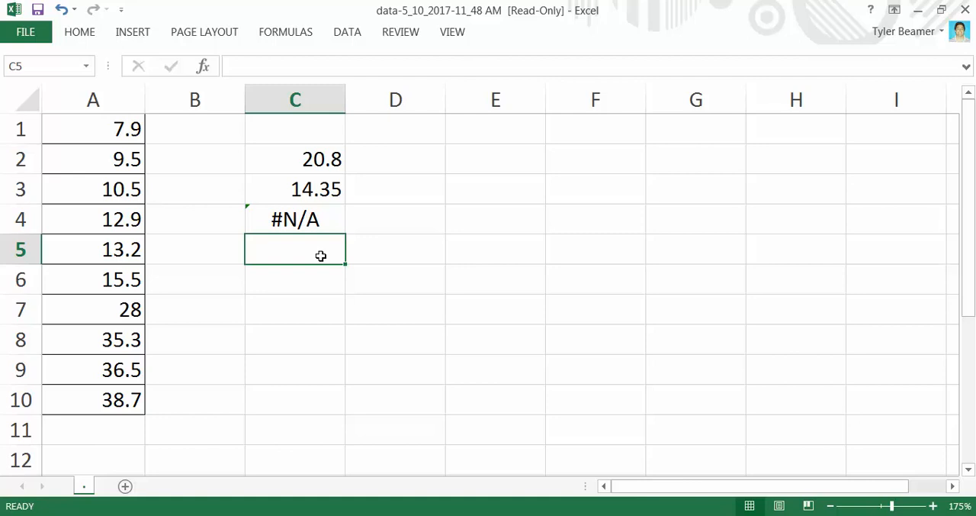
# Calculate the mode of the column A salaries in cell C5 with the MODE.SNGL function
pyautogui.write('=mode')
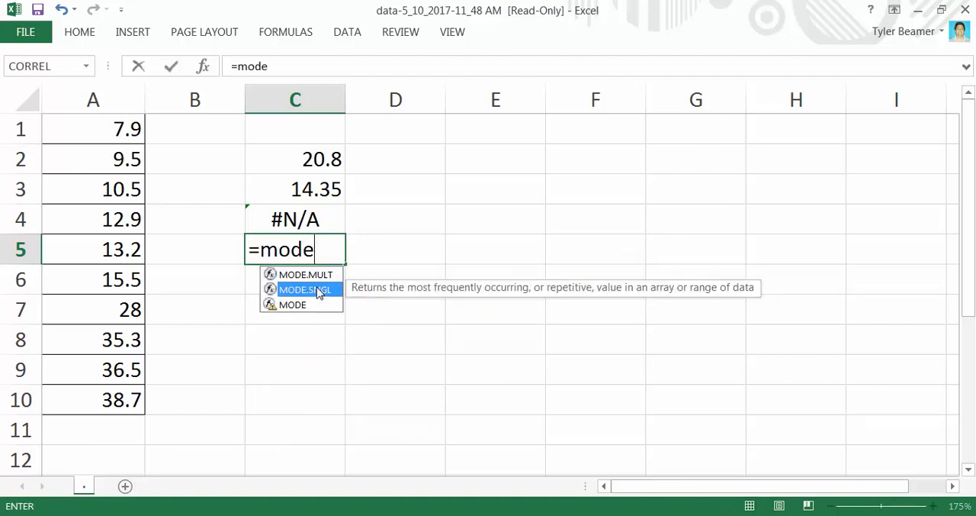
pyautogui.doubleClick(305, 290)
pyautogui.moveTo(120, 128); pyautogui.dragTo(100, 383)
pyautogui.press('Return')
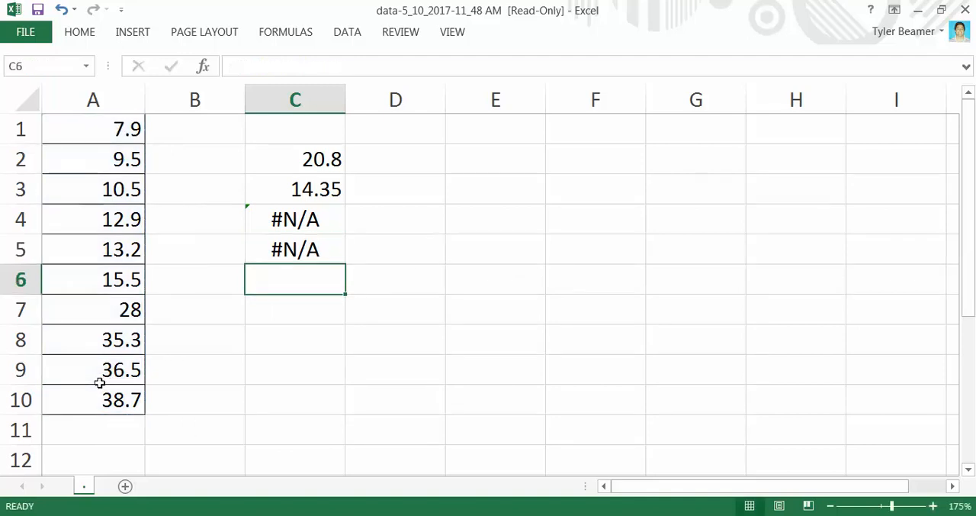
pyautogui.click(484, 187)
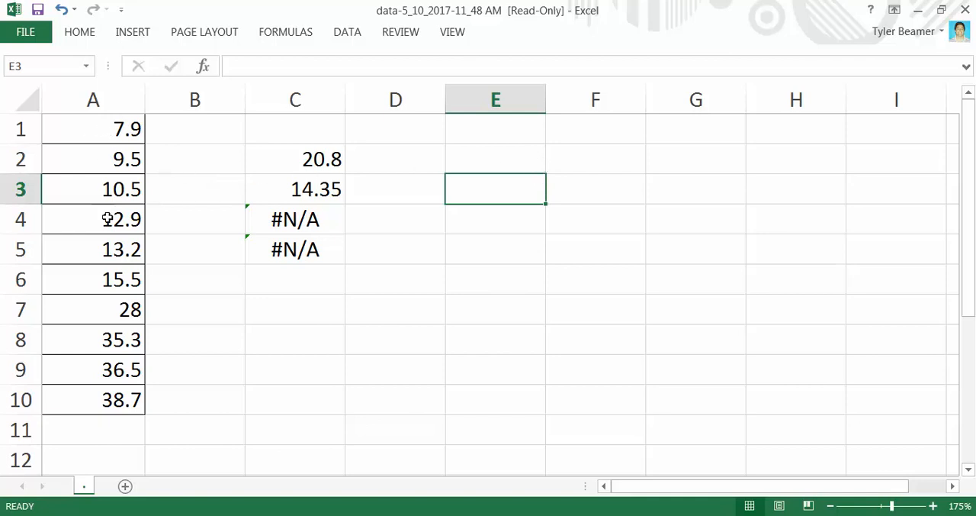
# Enter the sample values 2, 2, 3, 4, 5, 6, 7 and 8 down cells F2 to F9
pyautogui.click(594, 154)
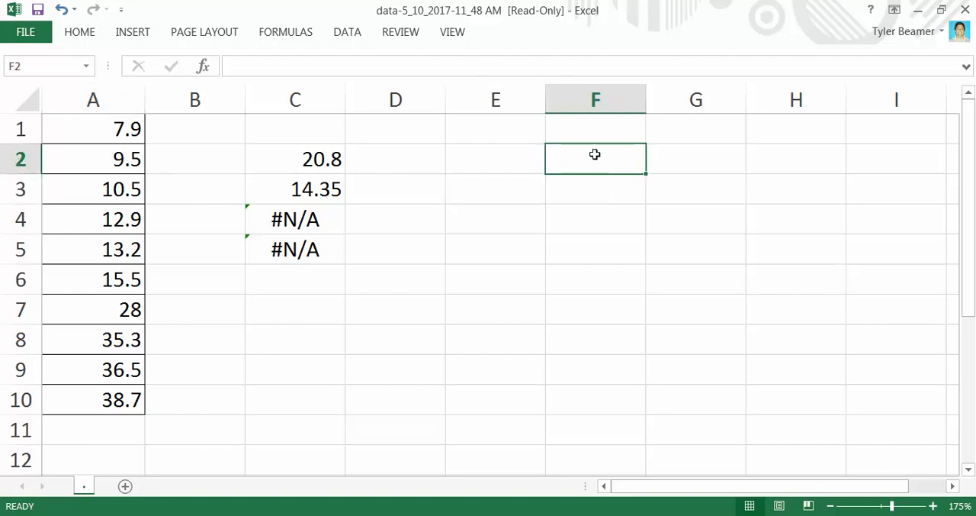
pyautogui.write('2')
pyautogui.press('Return')
pyautogui.write('2')
pyautogui.press('Return')
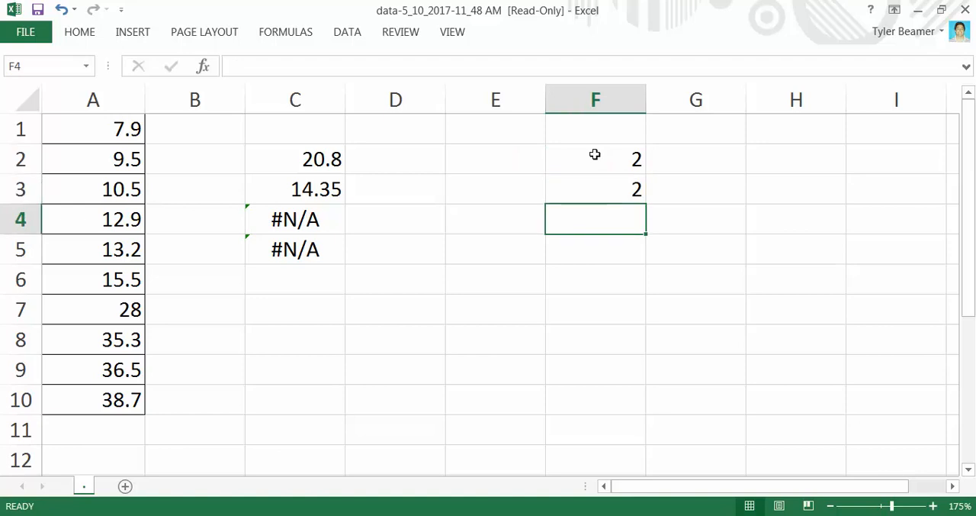
pyautogui.write('3')
pyautogui.press('Return')
pyautogui.write('4')
pyautogui.press('Return')
pyautogui.write('5')
pyautogui.press('Return')
pyautogui.write('6')
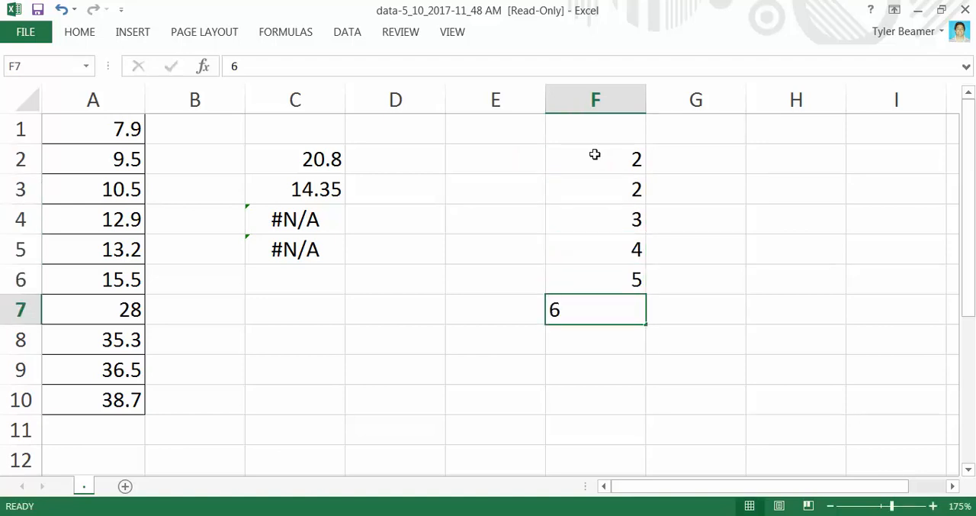
pyautogui.press('Return')
pyautogui.write('7')
pyautogui.press('Return')
pyautogui.write('8')
pyautogui.press('Return')
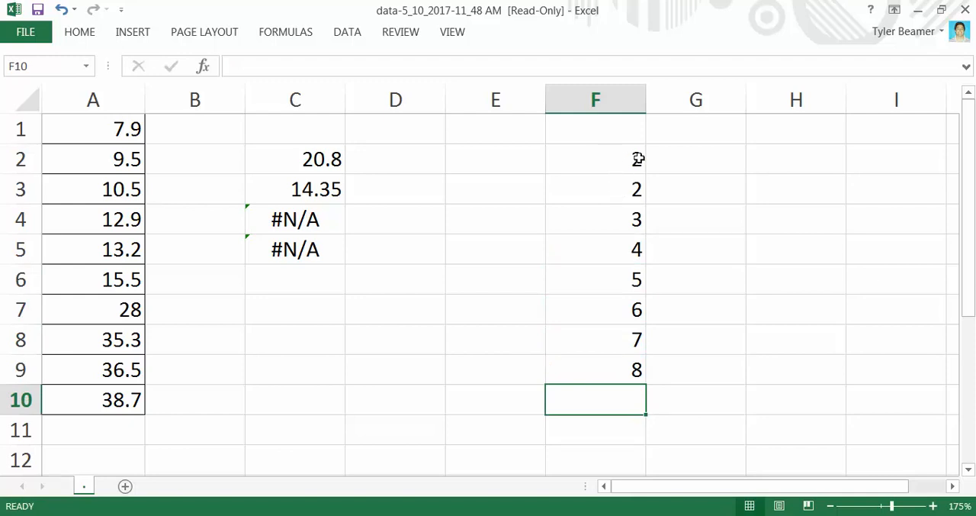
# Calculate the mode of the sample values in F2:F9 in cell H2 with the MODE.MULT function
pyautogui.click(786, 159)
pyautogui.doubleClick(785, 159)
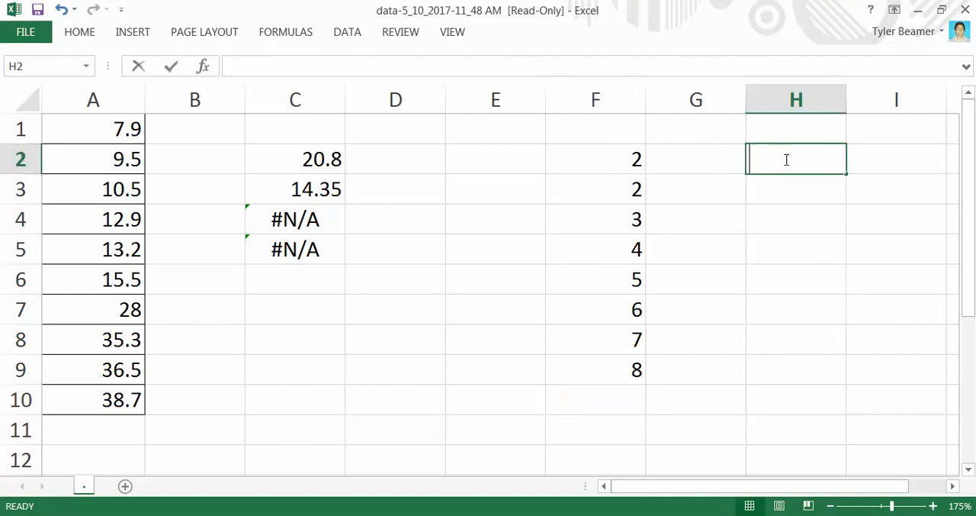
pyautogui.write('=mo')
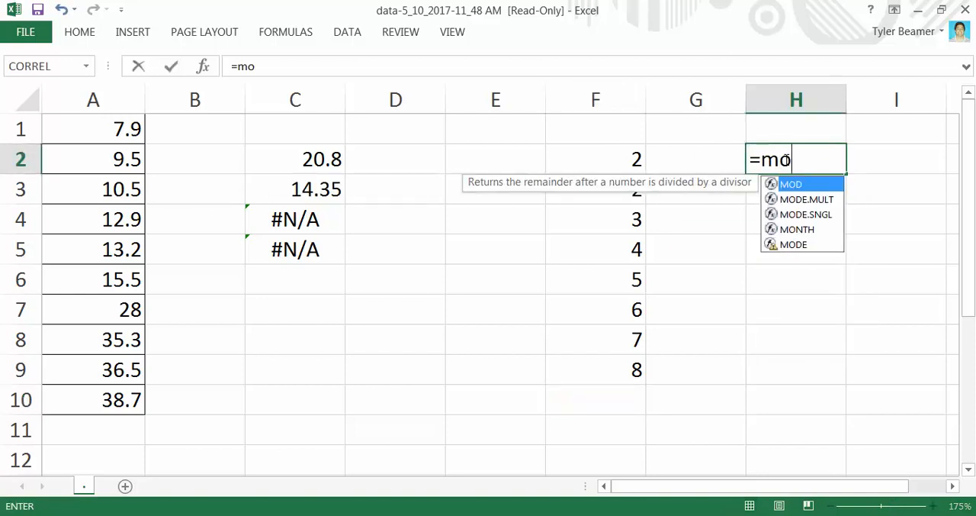
pyautogui.click(826, 201)
pyautogui.doubleClick(826, 201)
pyautogui.moveTo(627, 158); pyautogui.dragTo(628, 364)
pyautogui.press('Return')
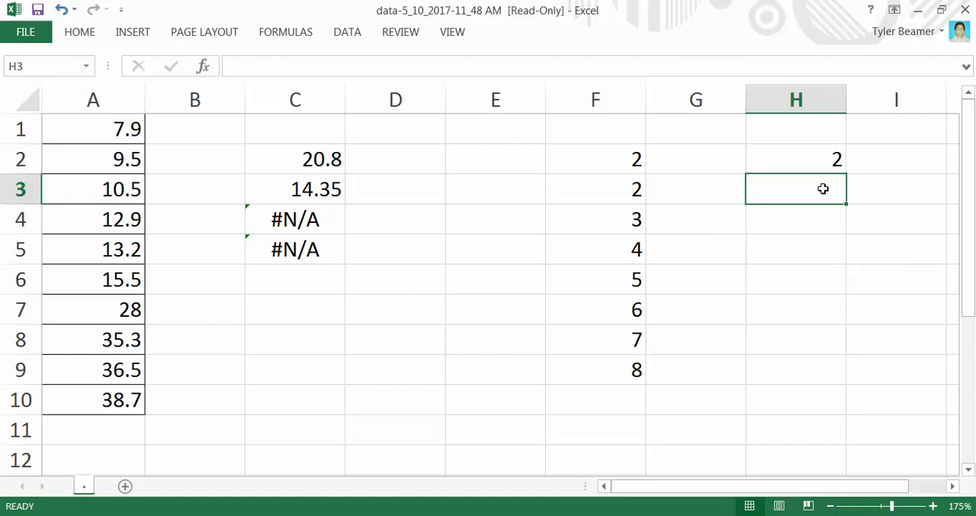
# Calculate the mode of F2:F9 in cell H3 with the MODE.SNGL function
pyautogui.write('=mo')
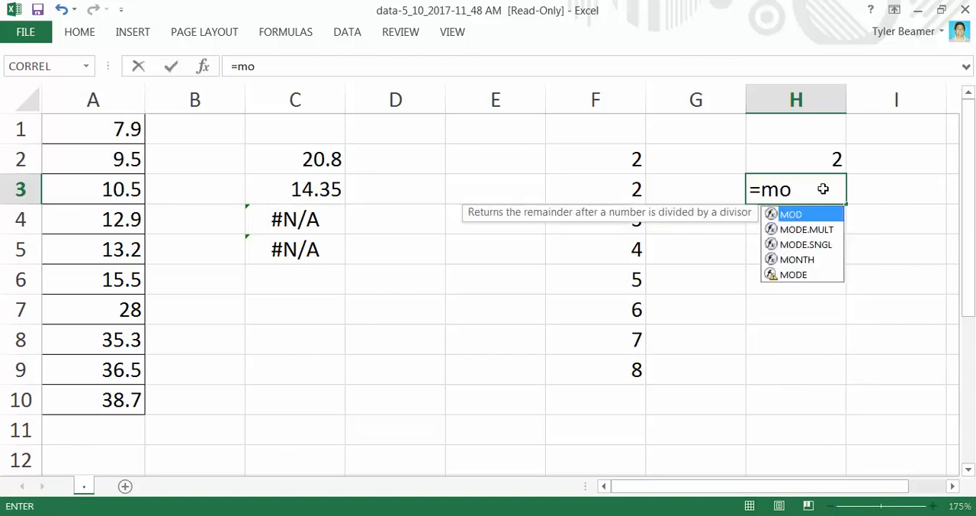
pyautogui.doubleClick(823, 244)
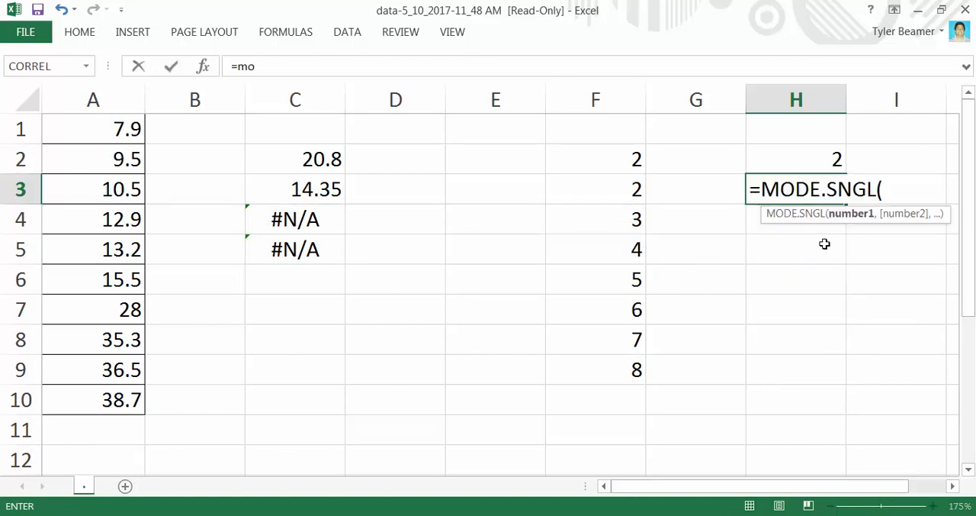
pyautogui.moveTo(633, 159); pyautogui.dragTo(630, 373)
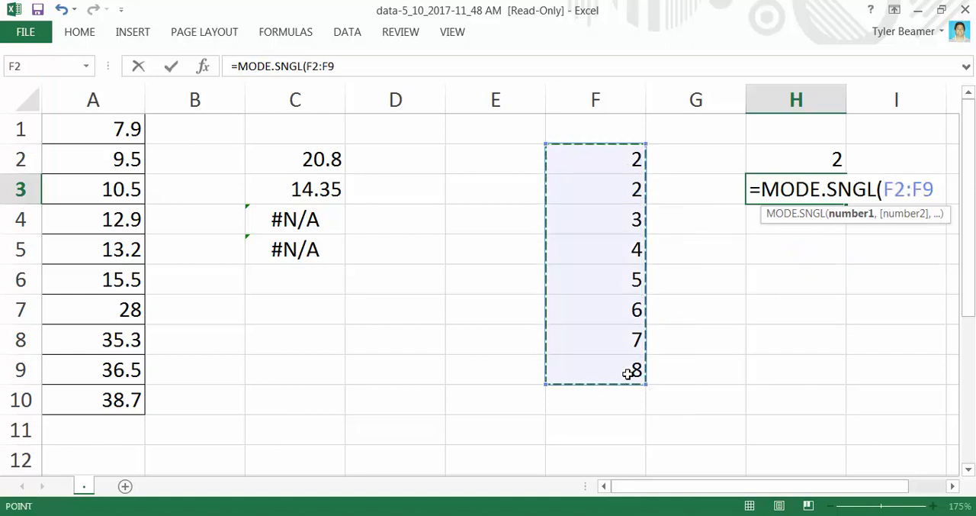
pyautogui.press('Return')
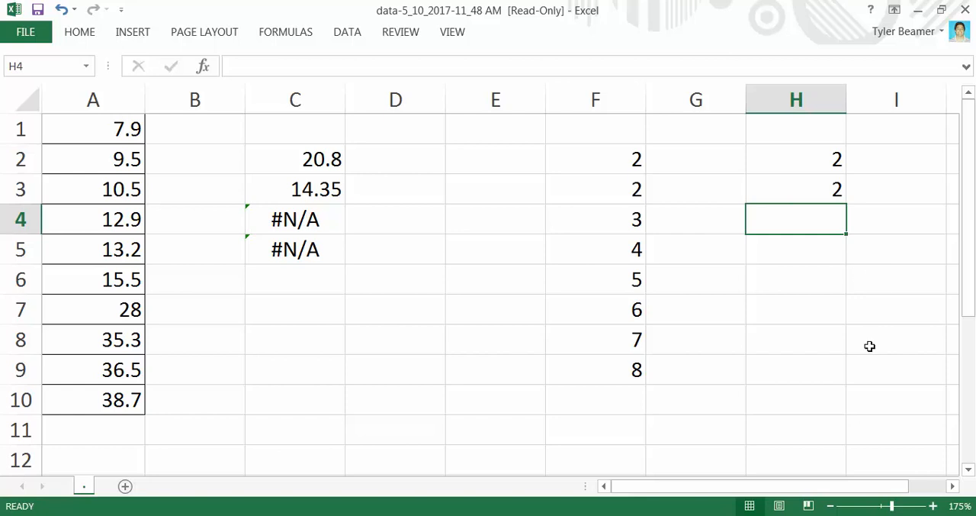
pyautogui.moveTo(819, 488); pyautogui.dragTo(922, 479)
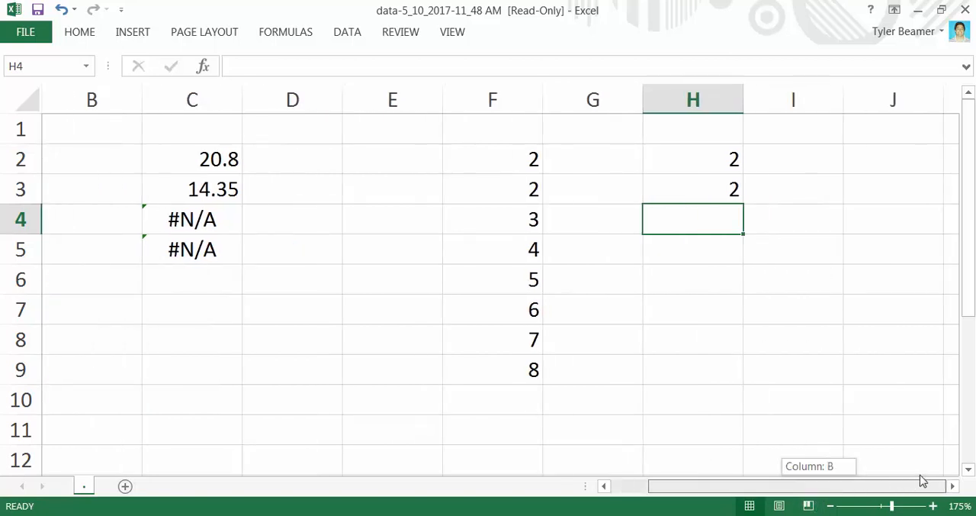
# Enter the sample values 2, 2, 3, 3, 4, 5, 6 and 7 down cells J2 to J9
pyautogui.click(874, 162)
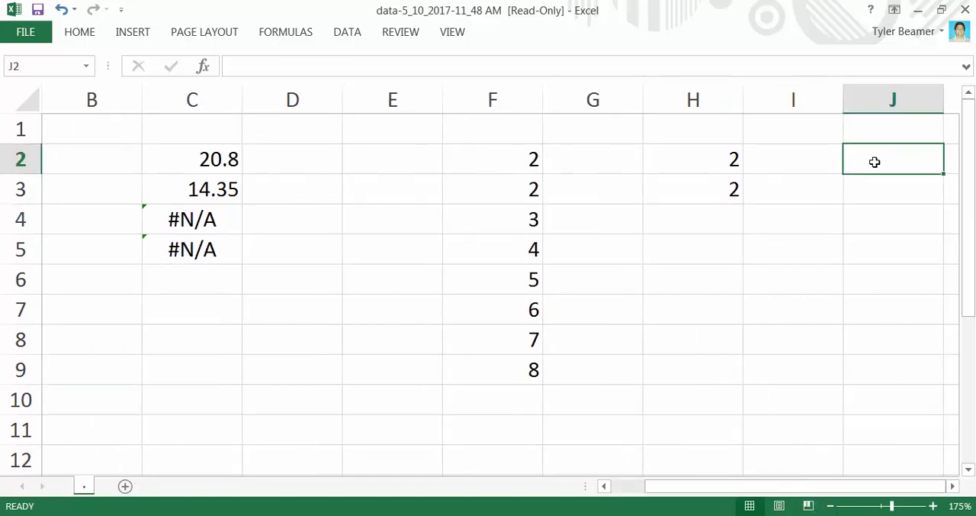
pyautogui.write('2')
pyautogui.press('Return')
pyautogui.write('2')
pyautogui.press('Return')
pyautogui.write('3')
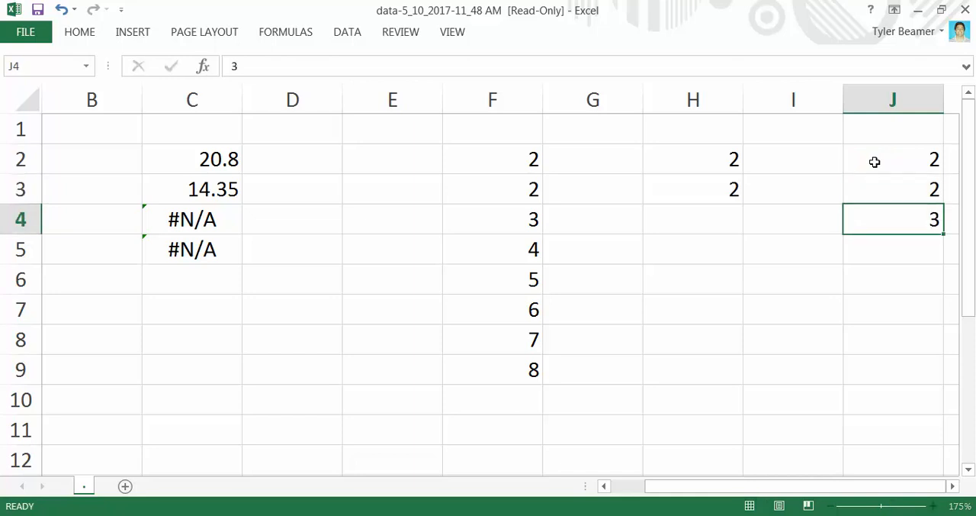
pyautogui.press('Return')
pyautogui.write('3')
pyautogui.press('Return')
pyautogui.write('4')
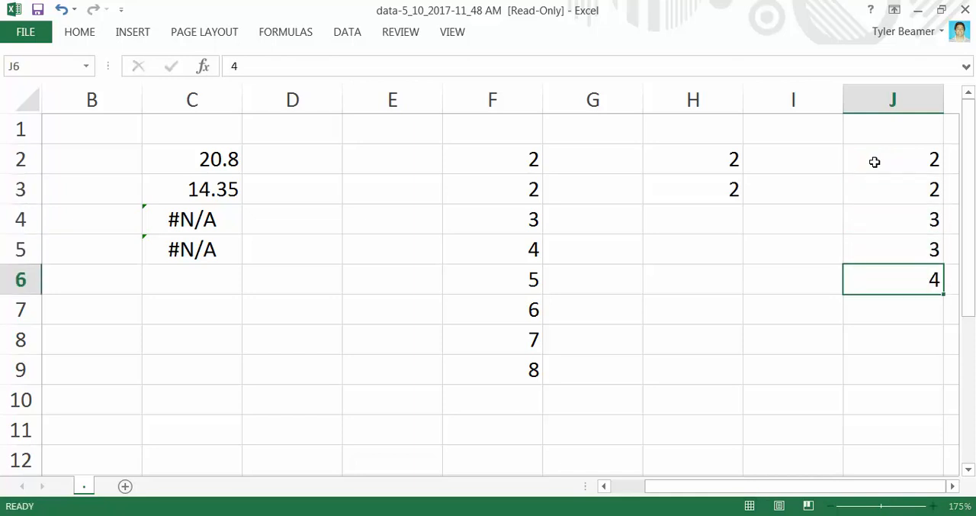
pyautogui.press('Return')
pyautogui.write('5')
pyautogui.press('Return')
pyautogui.write('6')
pyautogui.press('Return')
pyautogui.write('7')
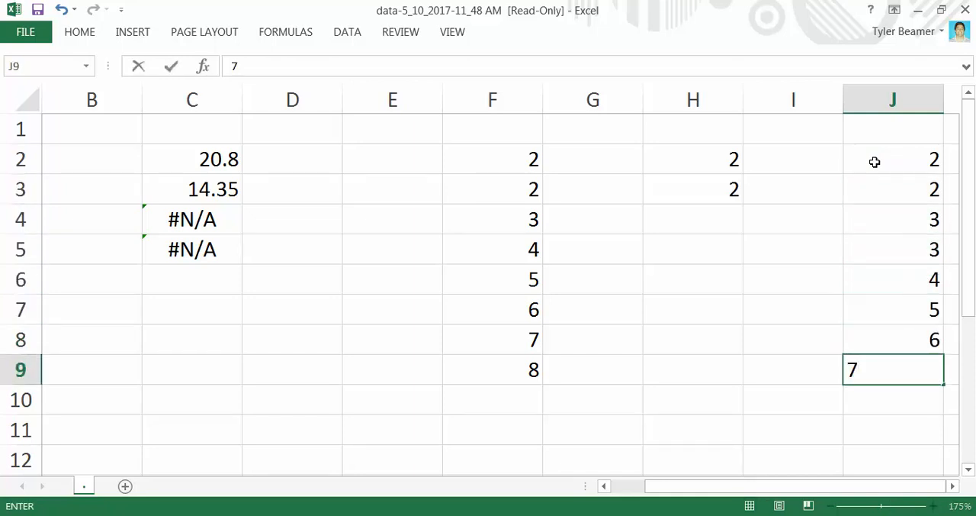
pyautogui.press('Return')
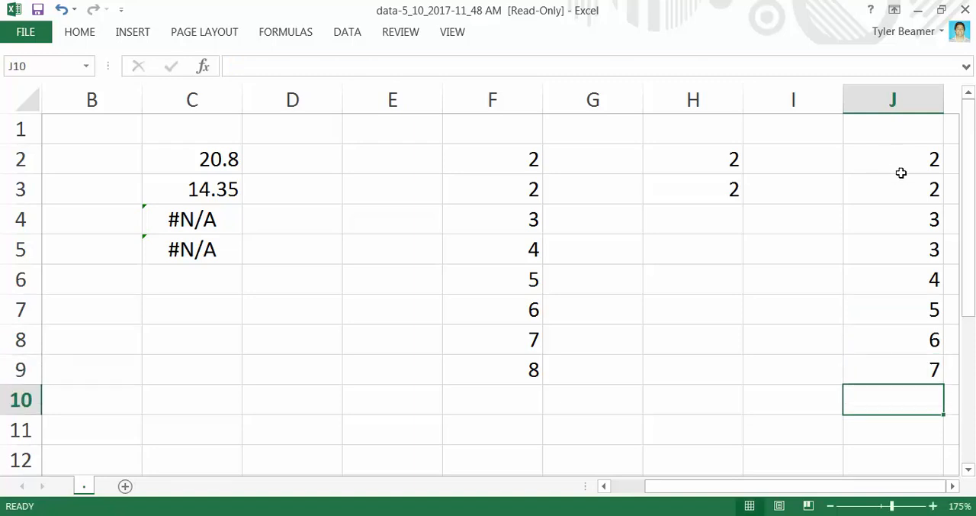
# Calculate the mode of the sample values in J2:J9 in cell I6 with the MODE.MULT function
pyautogui.moveTo(852, 490); pyautogui.dragTo(910, 488)
pyautogui.click(954, 164)
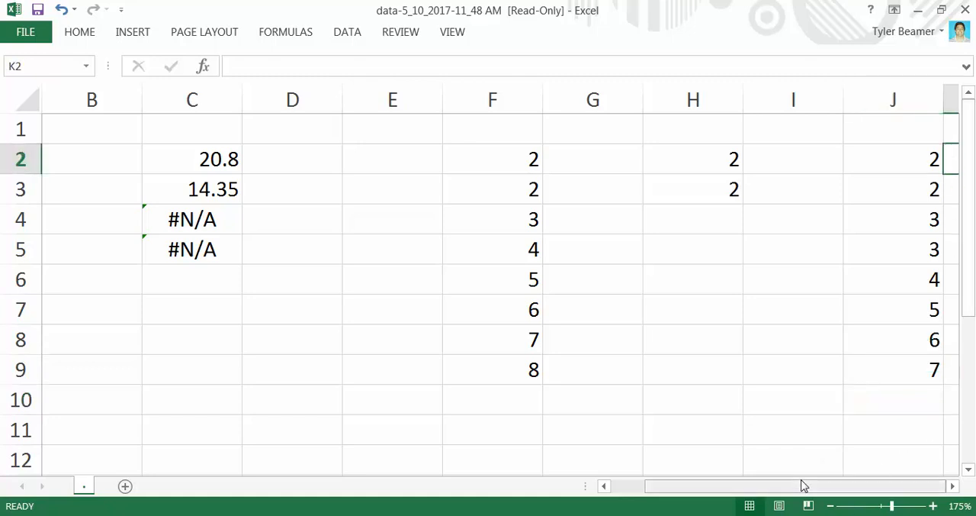
pyautogui.click(767, 284)
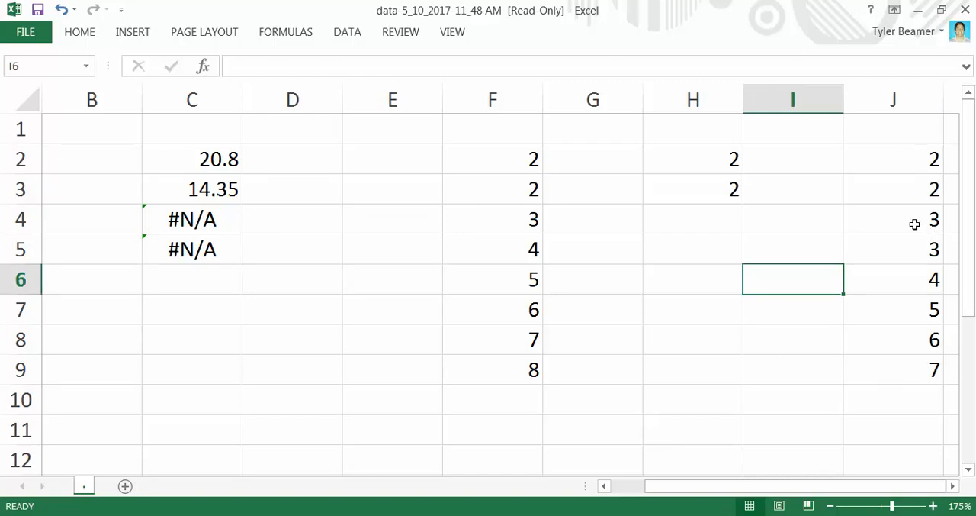
pyautogui.doubleClick(813, 285)
pyautogui.write('=')
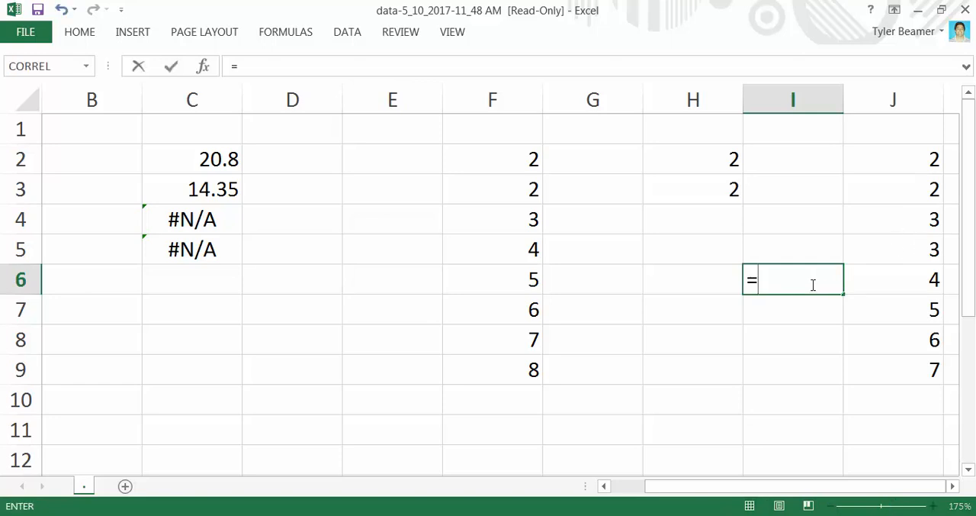
pyautogui.write('mo')
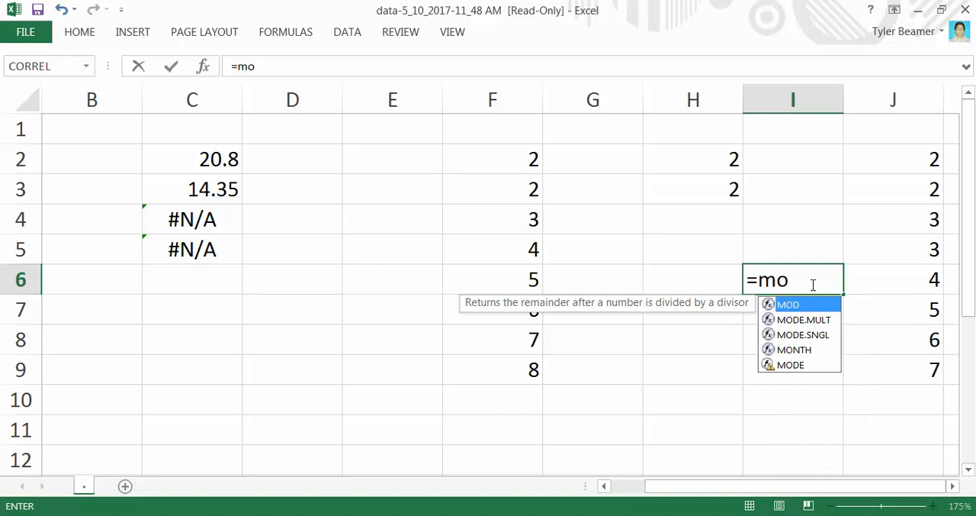
pyautogui.doubleClick(804, 320)
pyautogui.click(921, 157)
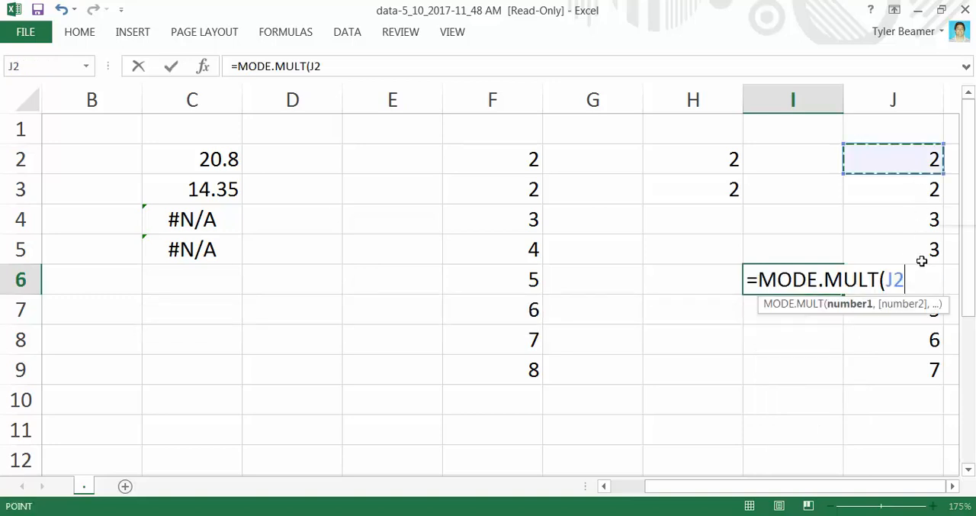
pyautogui.moveTo(922, 261); pyautogui.dragTo(920, 368)
pyautogui.press('Return')
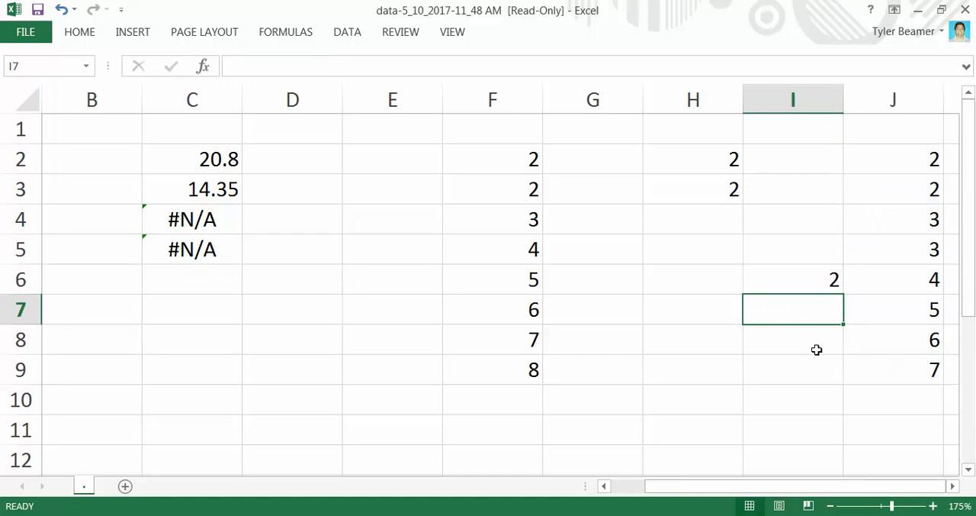
# Calculate the mode of J2:J9 in cell I7 with the MODE.SNGL function
pyautogui.click(820, 281)
pyautogui.doubleClick(820, 317)
pyautogui.write('=mod')
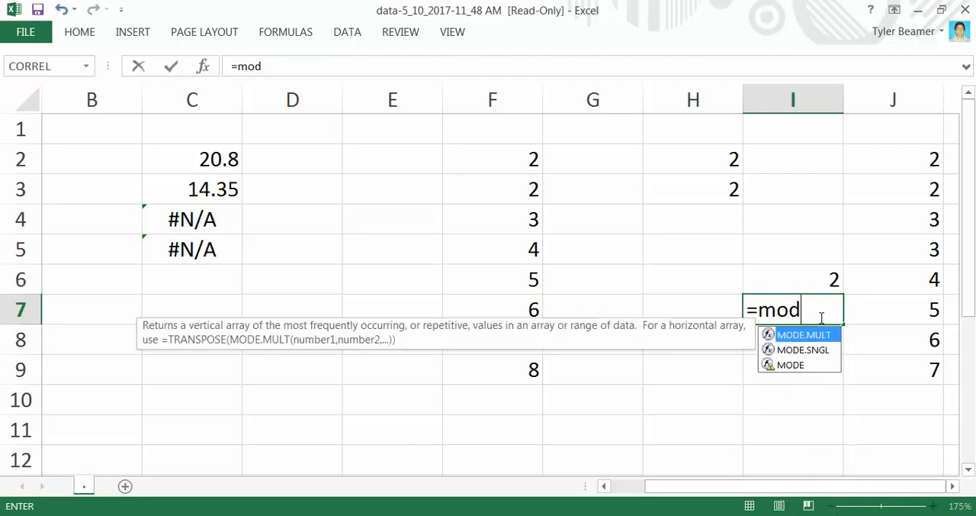
pyautogui.write('e')
pyautogui.doubleClick(803, 348)
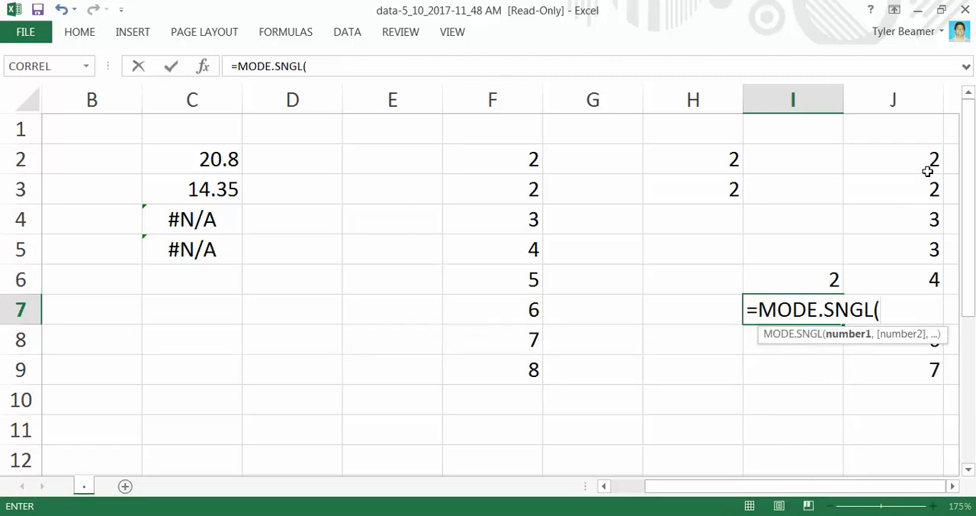
pyautogui.moveTo(924, 162); pyautogui.dragTo(913, 366)
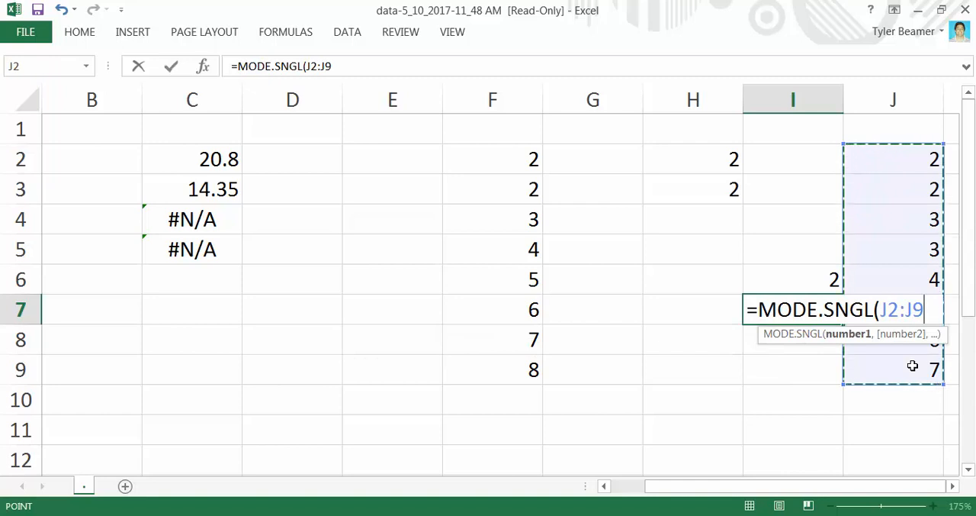
pyautogui.press('Return')
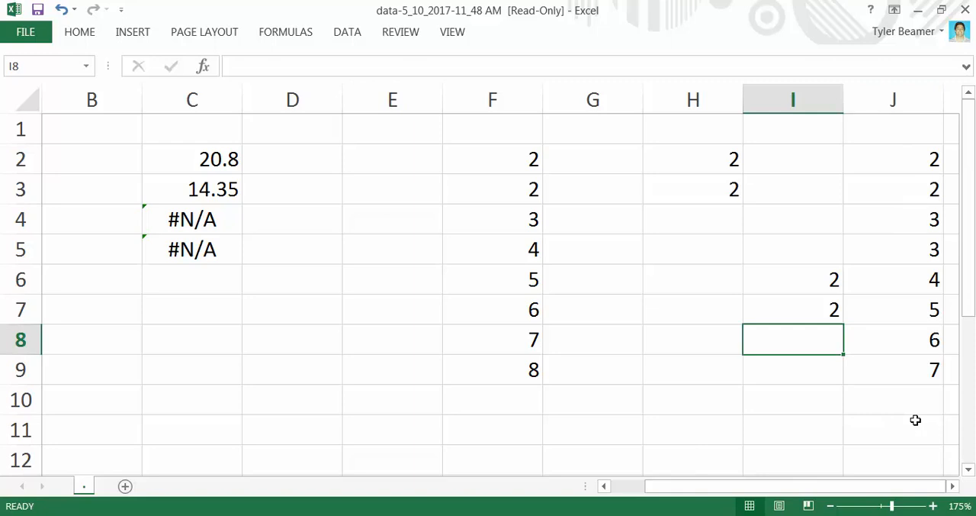
# Clear the mode formulas in I6 and I7 and the sample values in J2:J9
pyautogui.click(813, 279)
pyautogui.click(828, 309)
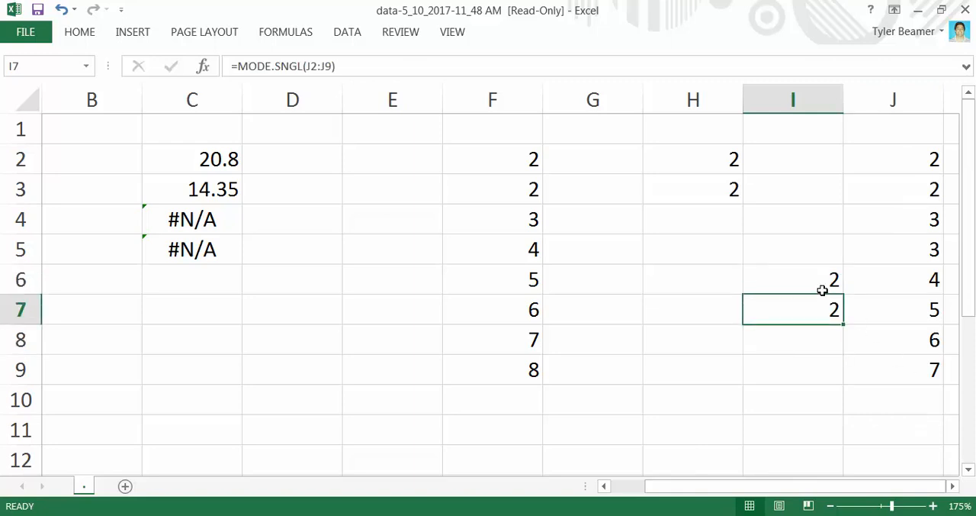
pyautogui.click(822, 289)
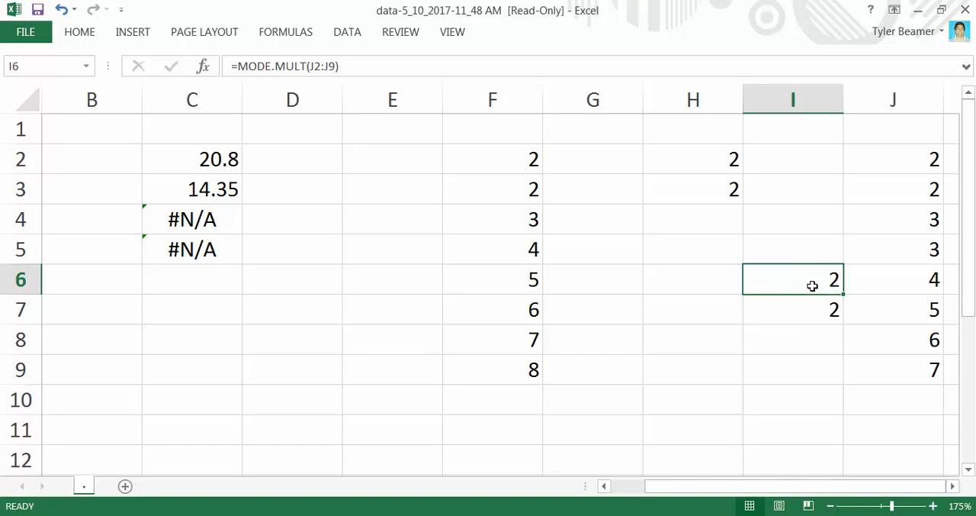
pyautogui.press('Delete')
pyautogui.click(819, 307)
pyautogui.press('Delete')
pyautogui.click(923, 173)
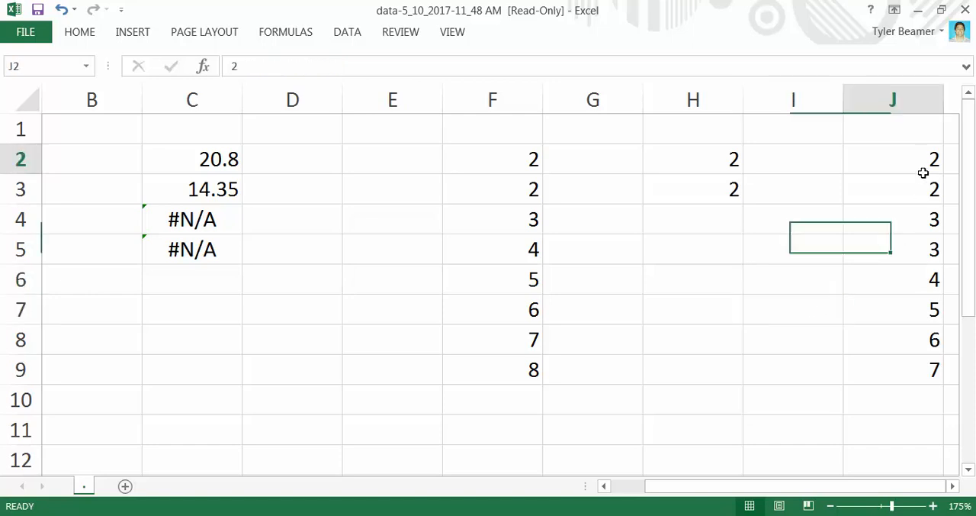
pyautogui.moveTo(922, 172); pyautogui.dragTo(932, 366)
pyautogui.press('Delete')
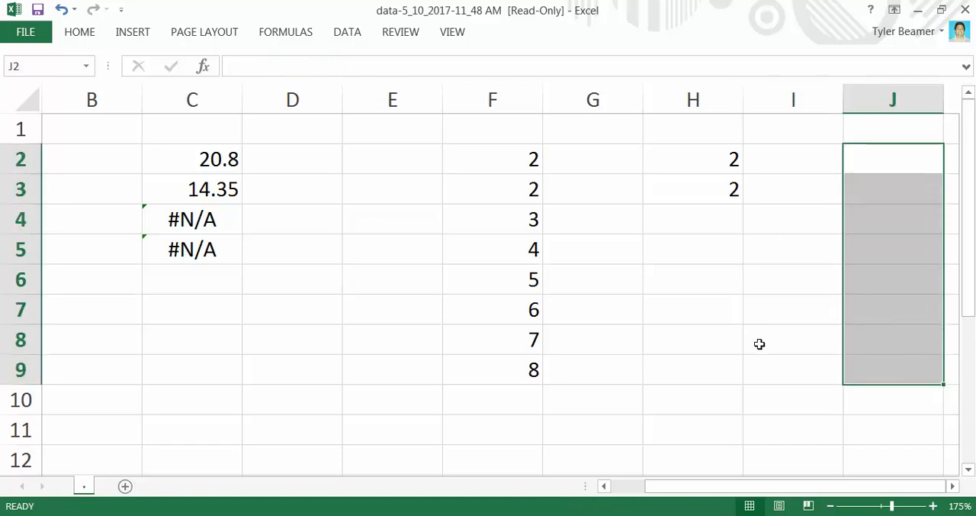
# Review the midrange part of the MathXL homework question in Firefox and return to the Excel workbook
pyautogui.moveTo(725, 487); pyautogui.dragTo(645, 485)
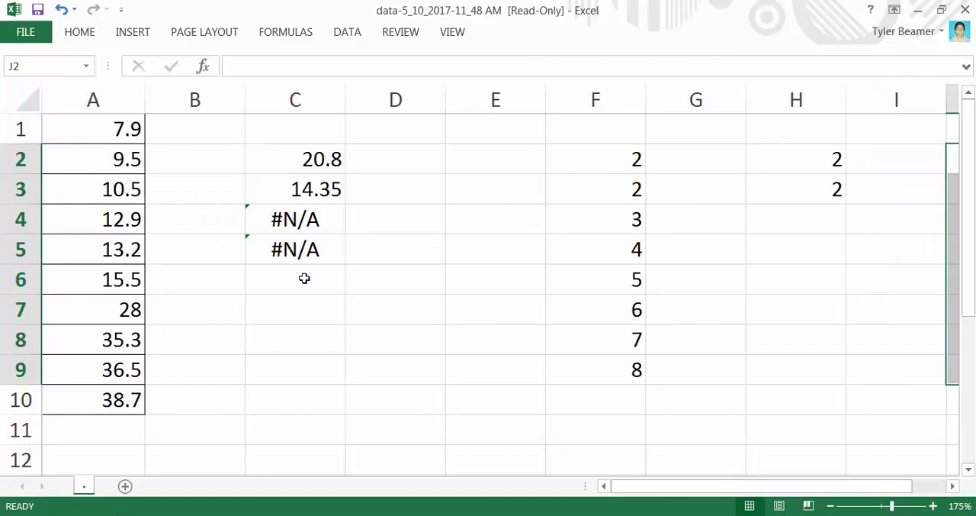
pyautogui.click(431, 258)
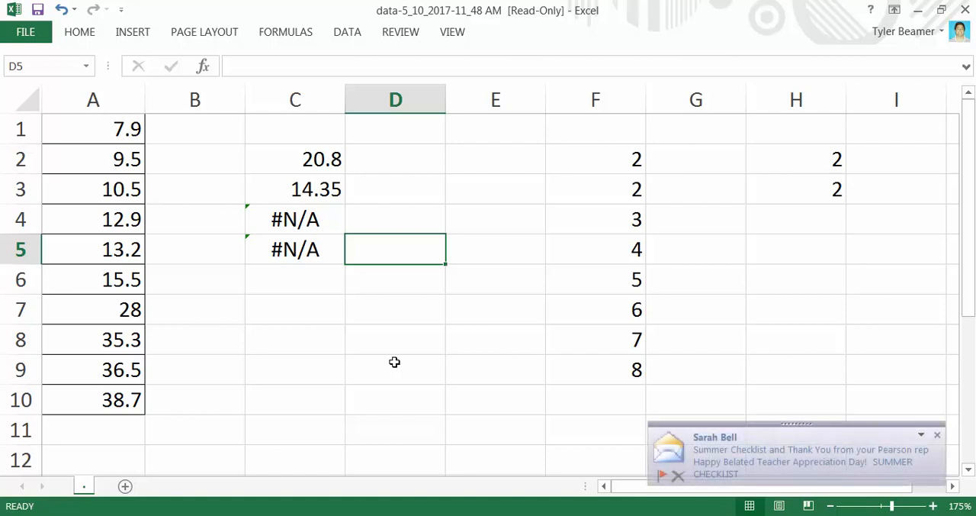
pyautogui.click(936, 435)
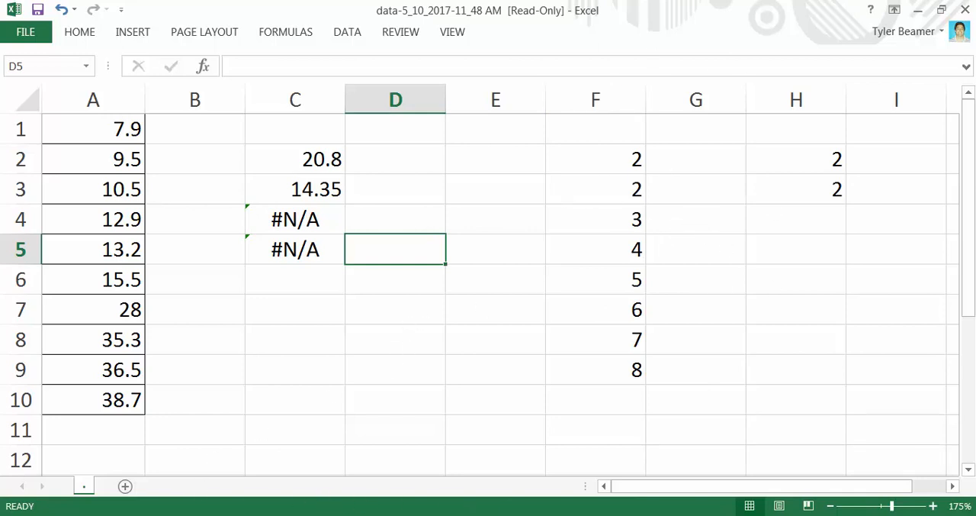
pyautogui.click(490, 468)
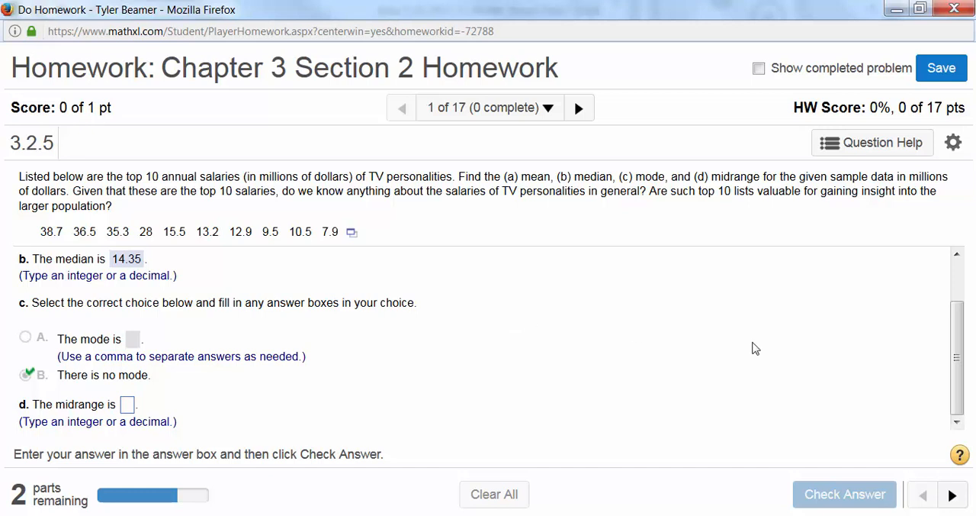
pyautogui.click(581, 514)
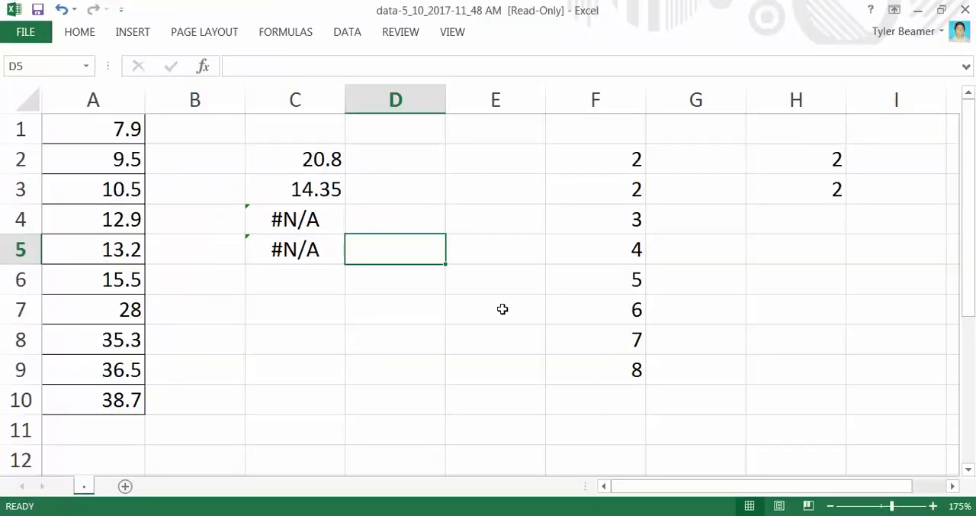
# Calculate the midrange of the column A salaries in cell C7 with the formula =(A10+A1)/2
pyautogui.click(298, 317)
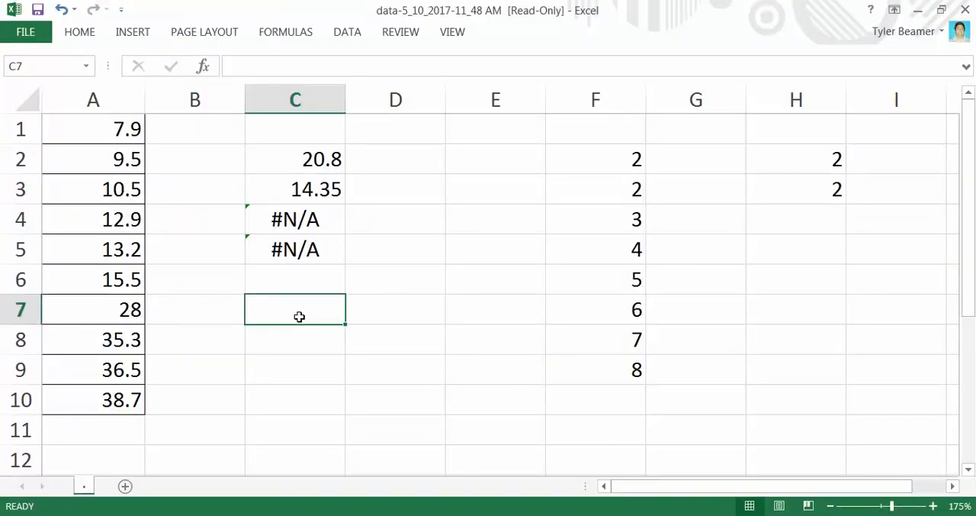
pyautogui.doubleClick(299, 316)
pyautogui.write('=')
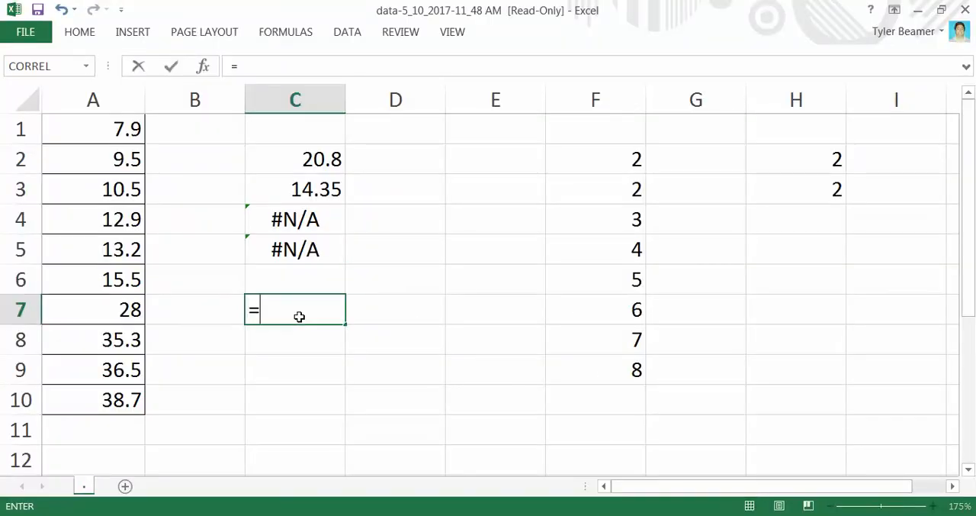
pyautogui.write('mi')
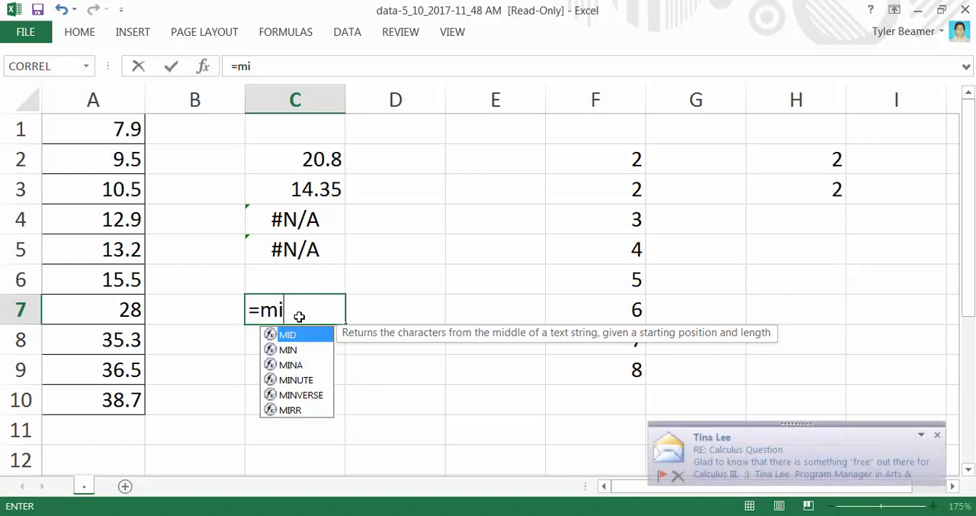
pyautogui.press('BackSpace')
pyautogui.press('BackSpace')
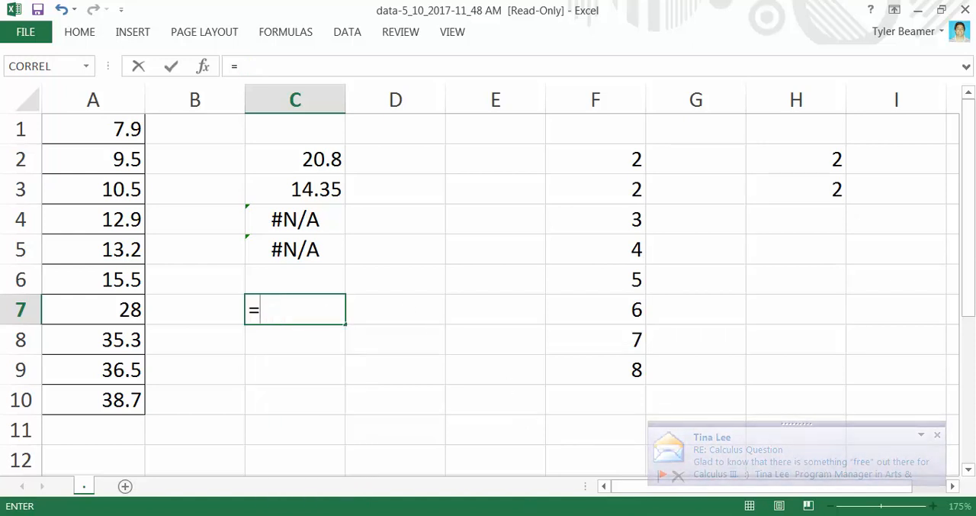
pyautogui.moveTo(526, 515)
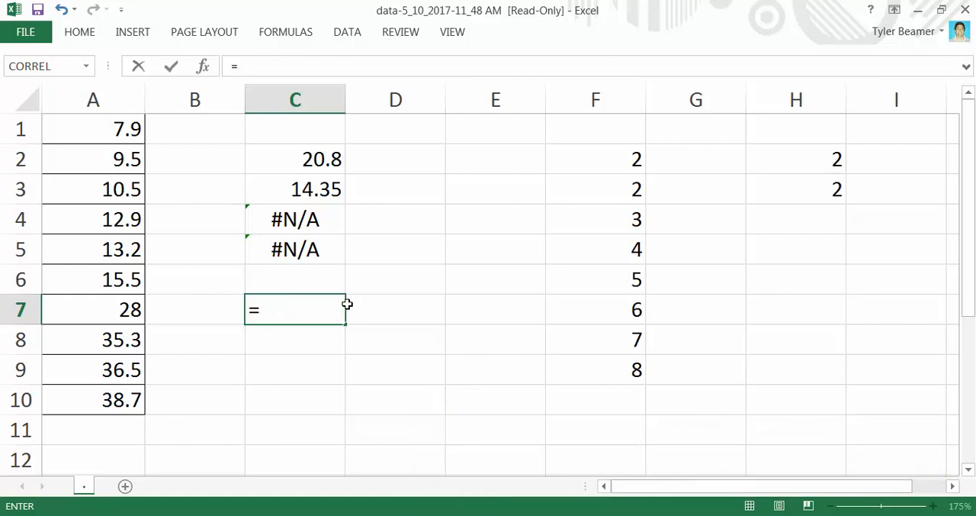
pyautogui.write('(')
pyautogui.click(125, 394)
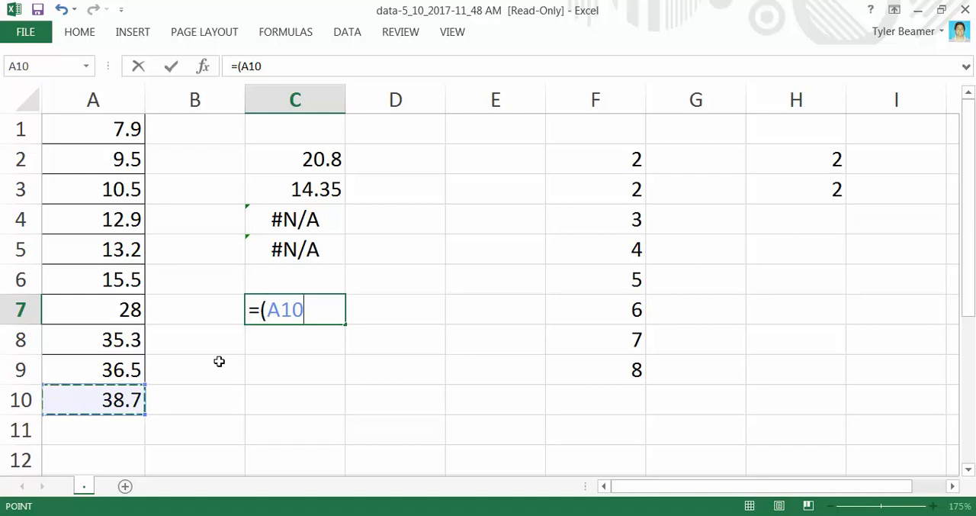
pyautogui.write('+')
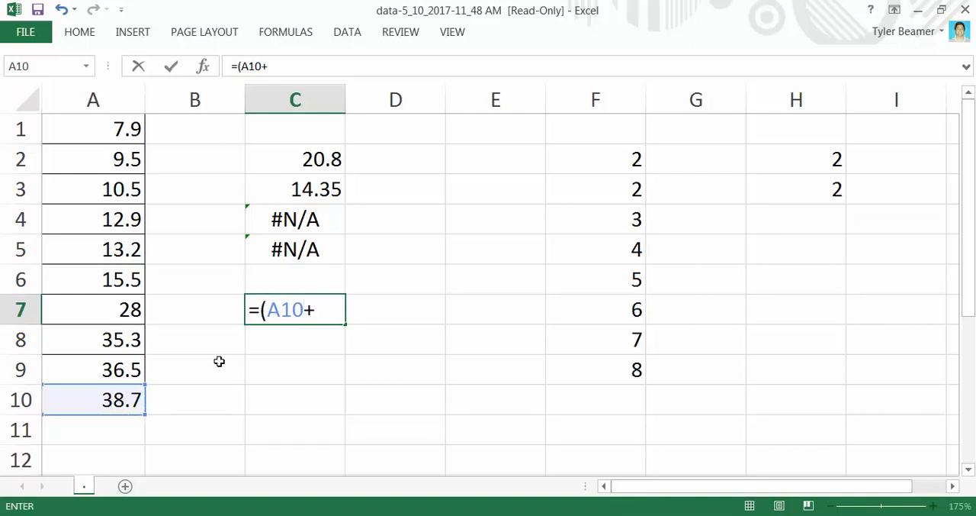
pyautogui.click(105, 130)
pyautogui.write(')')
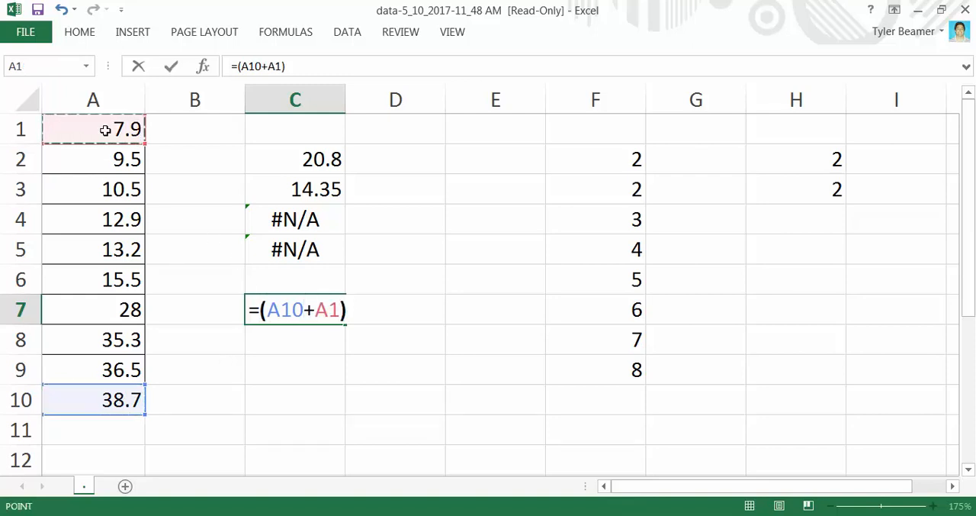
pyautogui.write('/2')
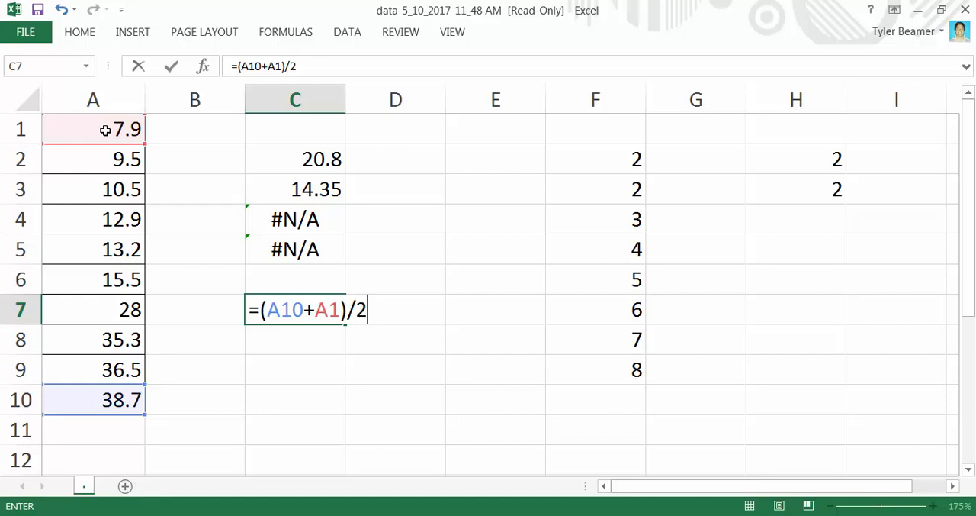
pyautogui.press('Return')
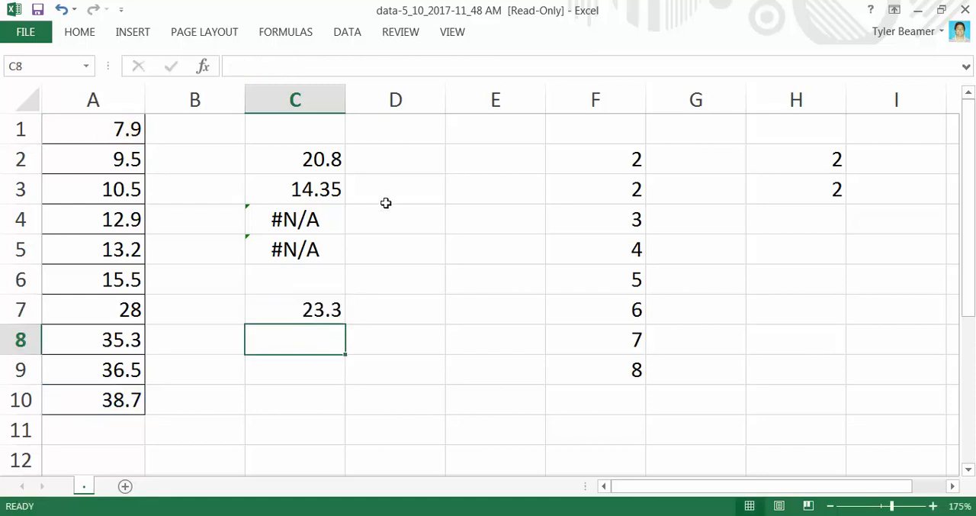
pyautogui.click(318, 309)
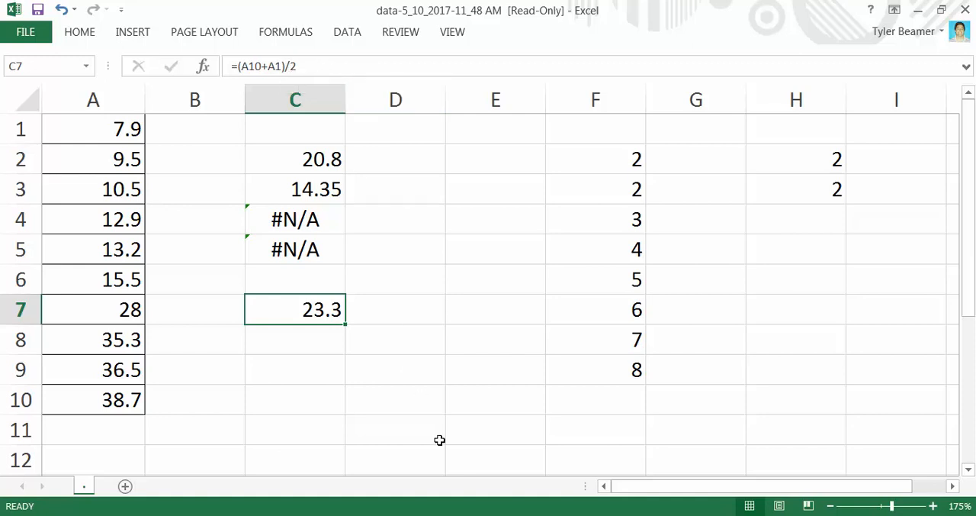
# Switch to the MathXL homework in Firefox, submit 23.3 as the midrange answer for part d, and continue to the next part
pyautogui.click(397, 336)
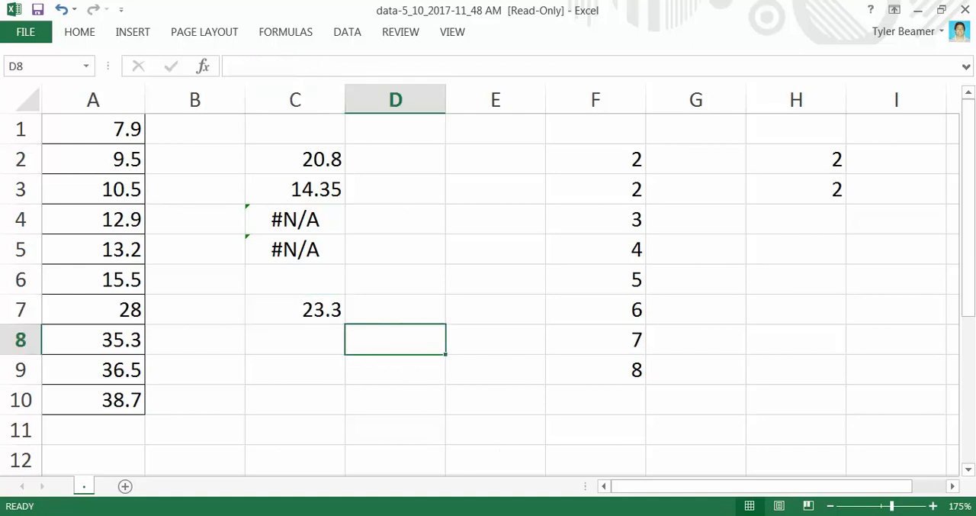
pyautogui.moveTo(432, 488)
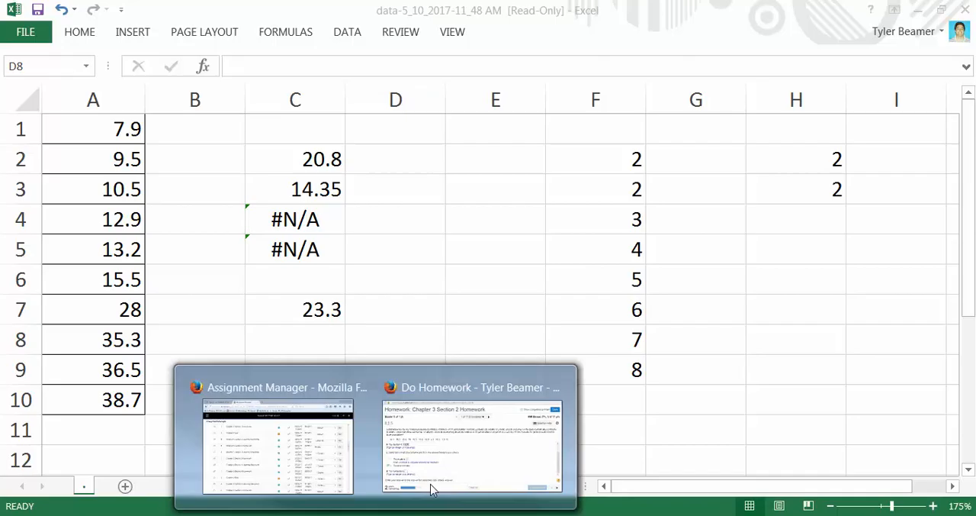
pyautogui.click(484, 456)
pyautogui.click(129, 405)
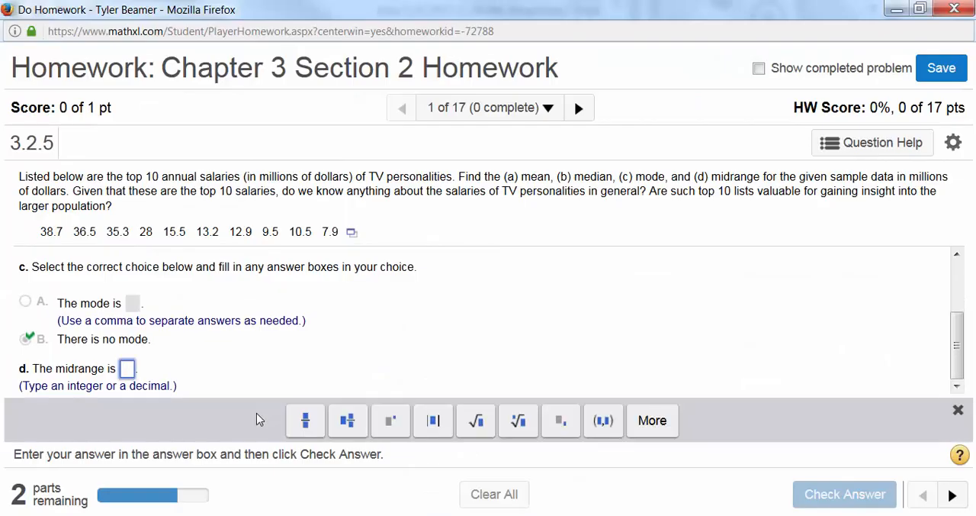
pyautogui.write('23.3')
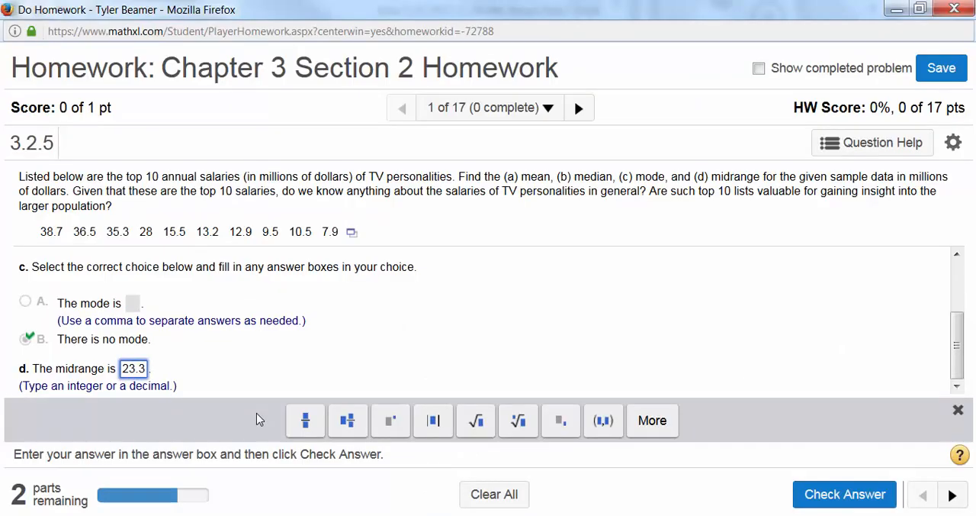
pyautogui.press('Return')
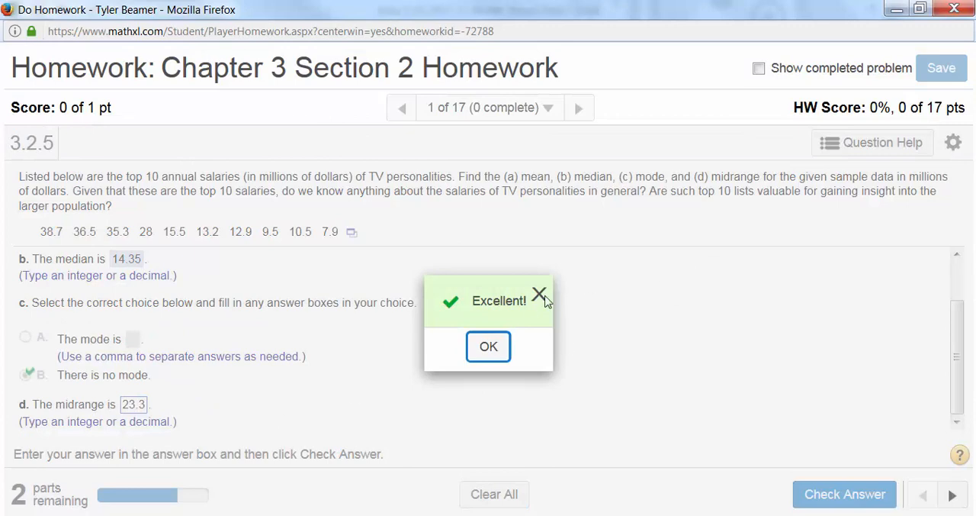
pyautogui.click(539, 295)
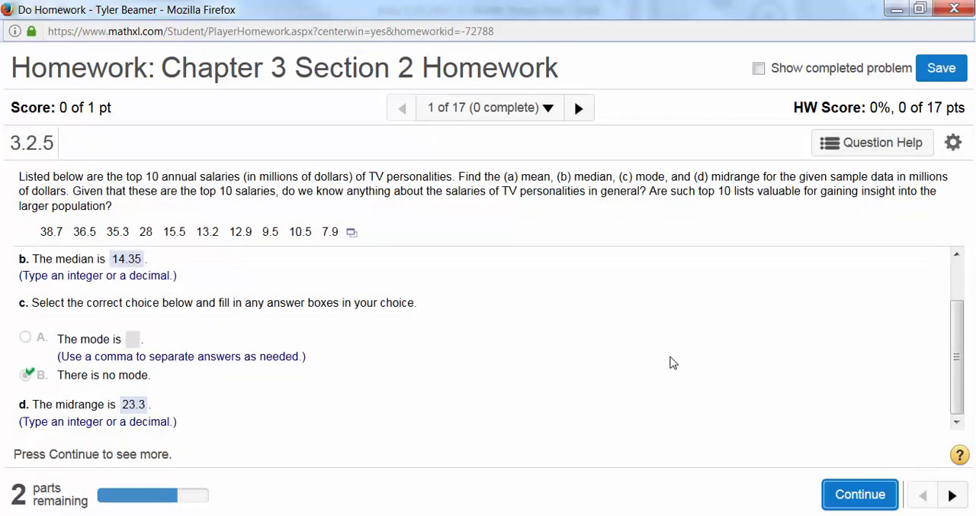
pyautogui.click(861, 494)
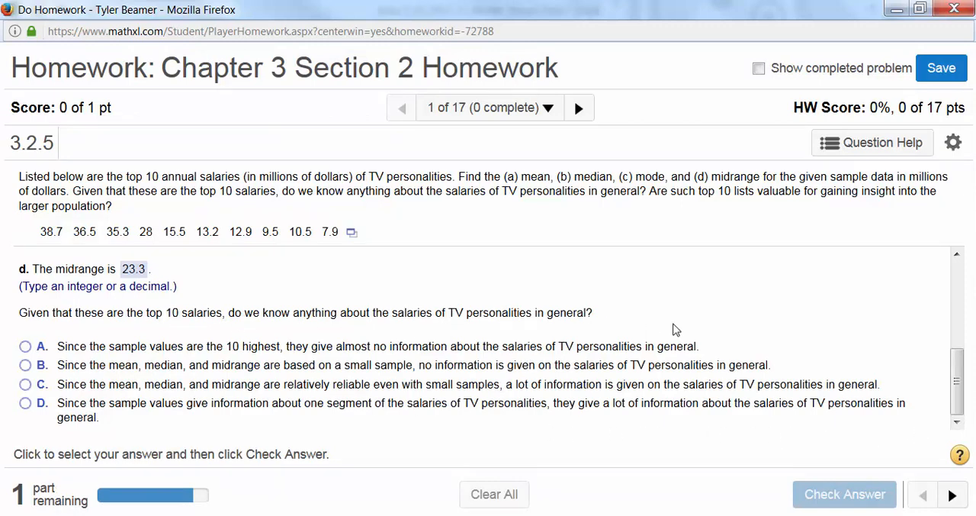
# Review the answered homework parts, then switch back to Excel and examine the mean, median, mode and midrange formulas in C2, C3, C4 and C7
pyautogui.scroll(5, 675, 329)
pyautogui.scroll(-5, 675, 330)
pyautogui.scroll(5, 675, 329)
pyautogui.scroll(1, 675, 329)
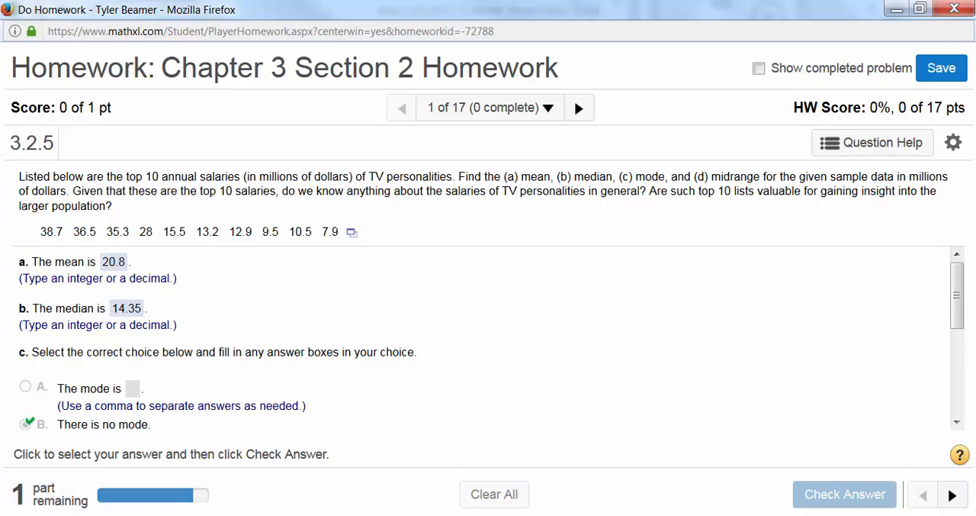
pyautogui.moveTo(576, 514)
pyautogui.click(578, 453)
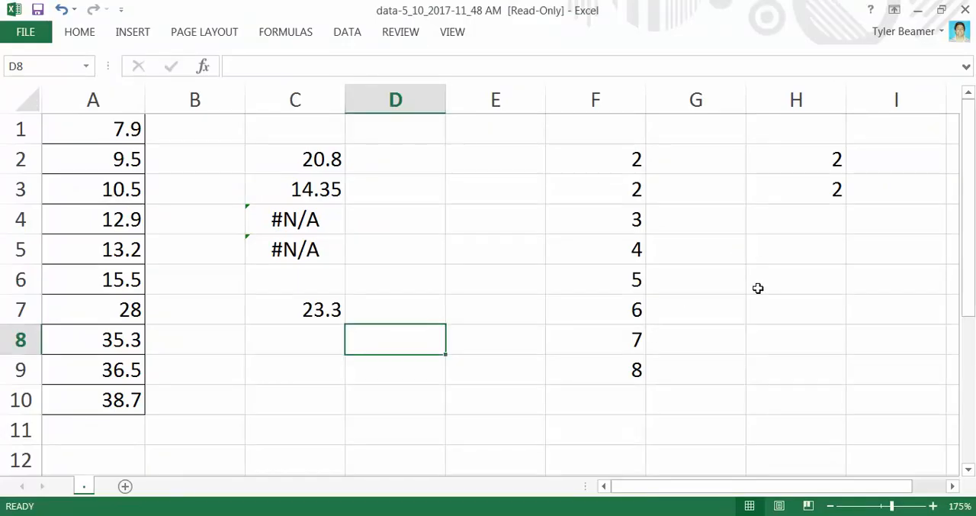
pyautogui.click(289, 159)
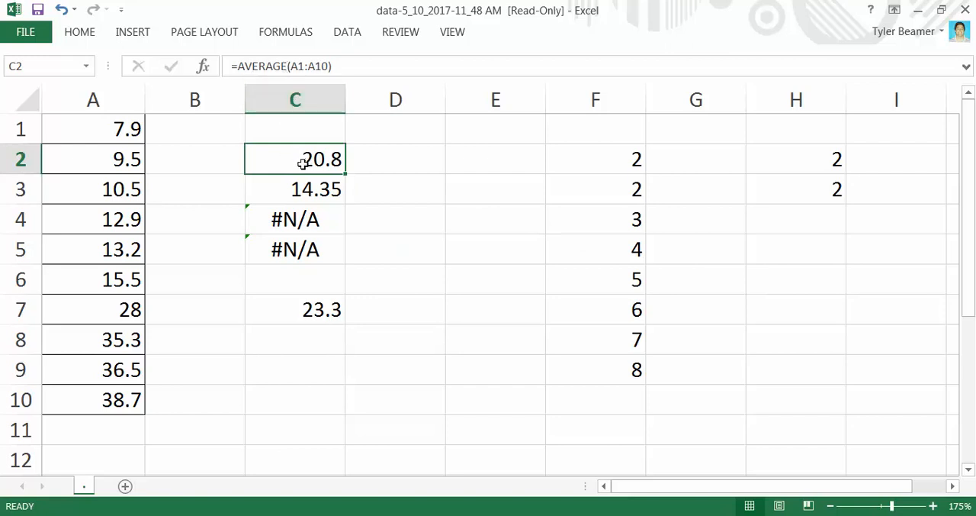
pyautogui.click(293, 183)
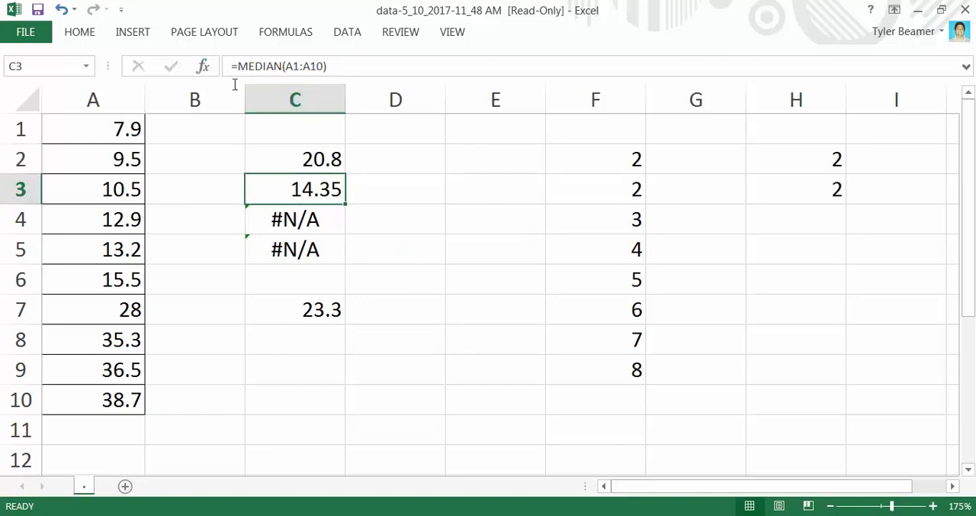
pyautogui.click(307, 217)
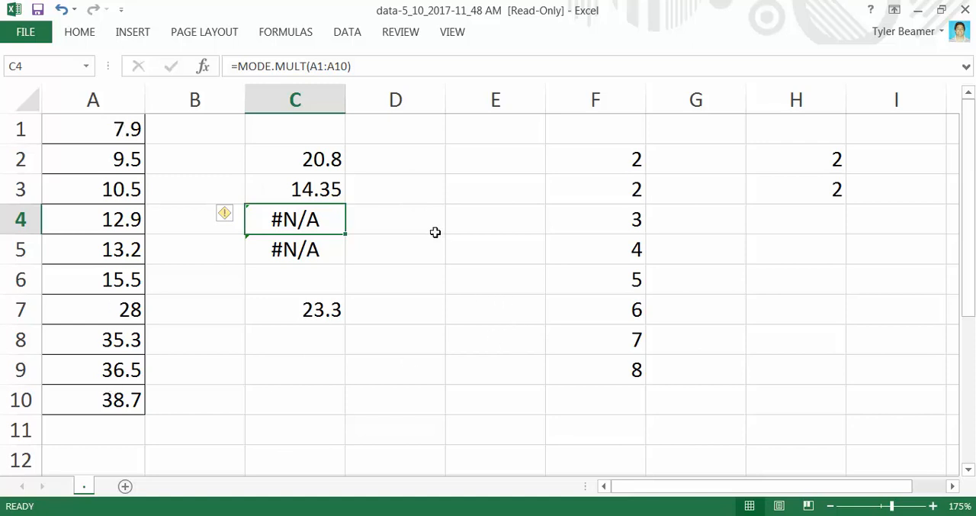
pyautogui.click(292, 305)
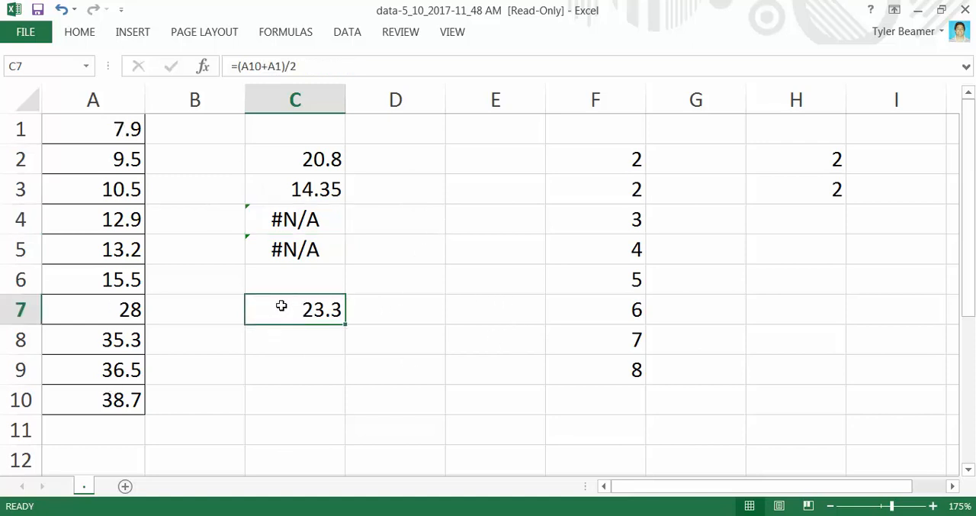